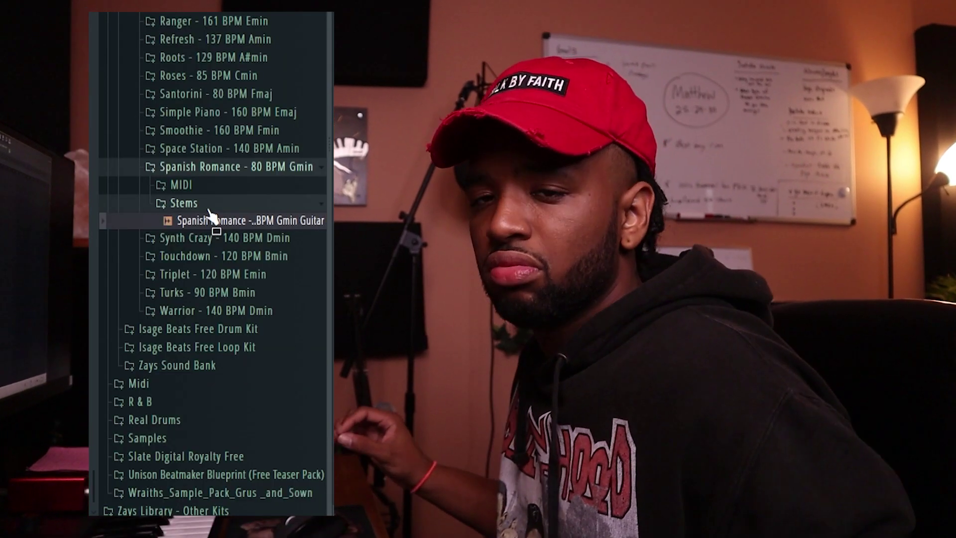
- Audition the Spanish Romance and Santorini loops, and place the Santorini Bells and E-Piano stems on separate playlist tracks
{"action": "left_click_drag", "start_coordinate": [212, 216], "coordinate": [212, 215]}
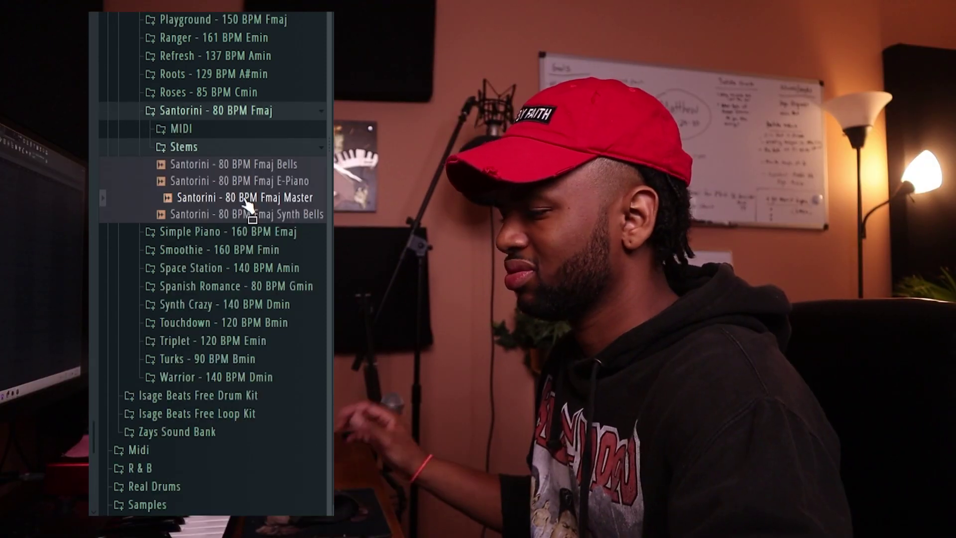
{"action": "left_click_drag", "start_coordinate": [248, 204], "coordinate": [247, 204]}
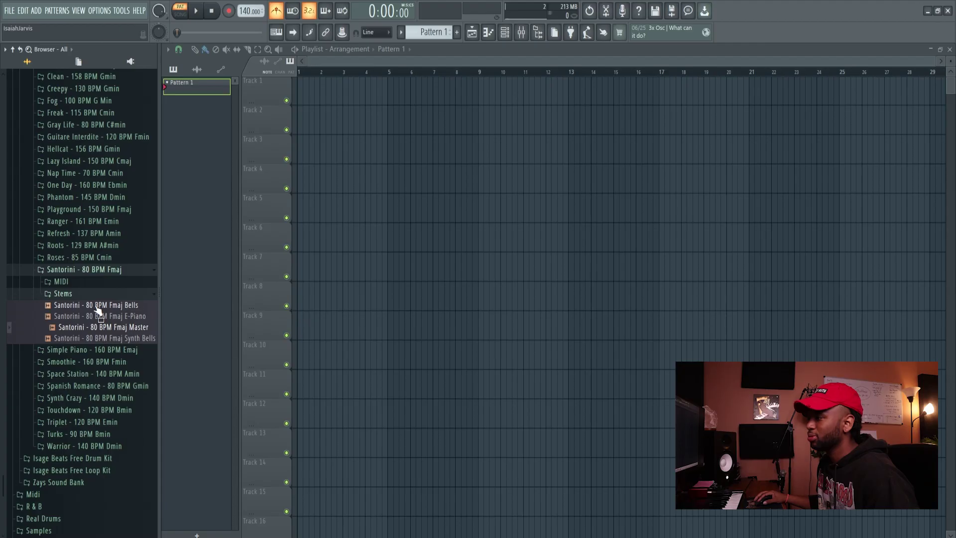
{"action": "left_click_drag", "start_coordinate": [96, 305], "coordinate": [332, 149]}
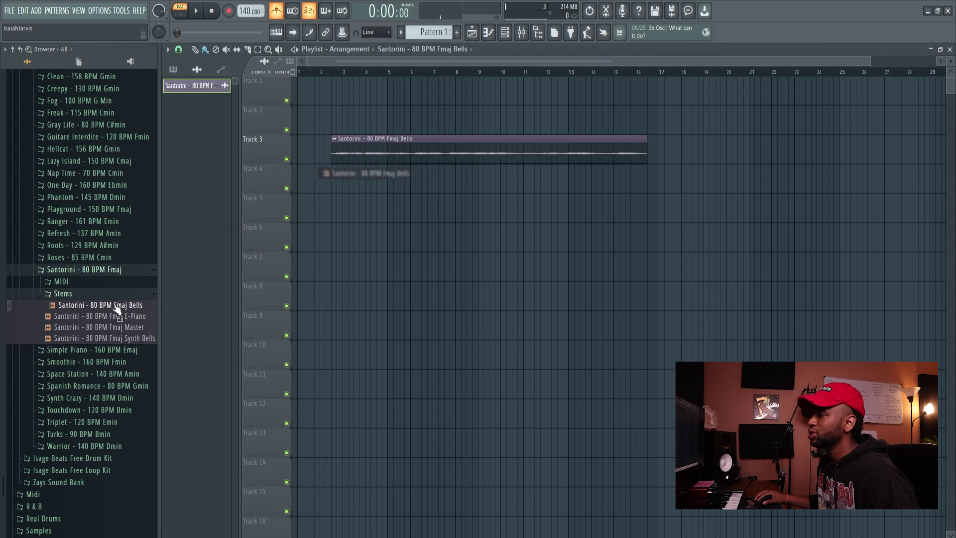
{"action": "left_click_drag", "start_coordinate": [100, 323], "coordinate": [352, 211]}
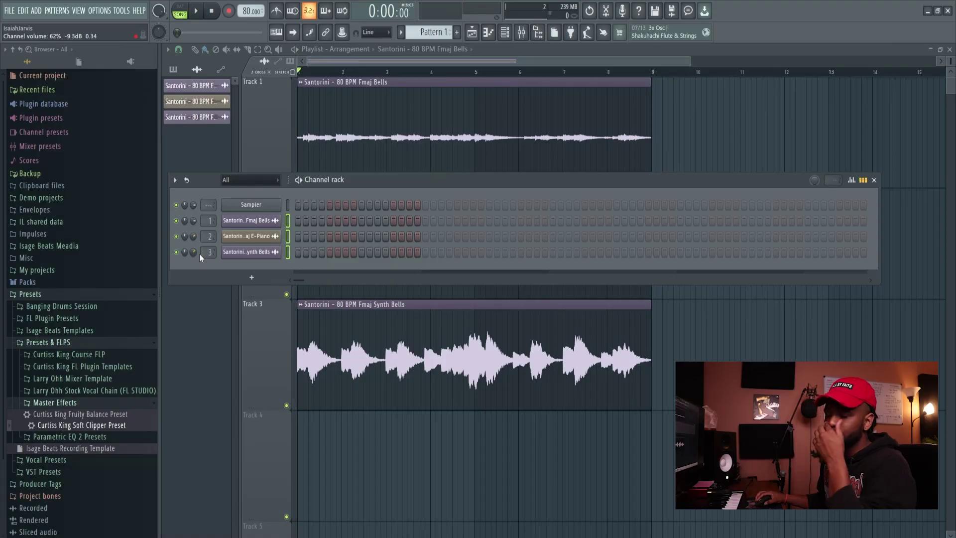
{"action": "right_click", "coordinate": [653, 351], "text": "ctrl"}
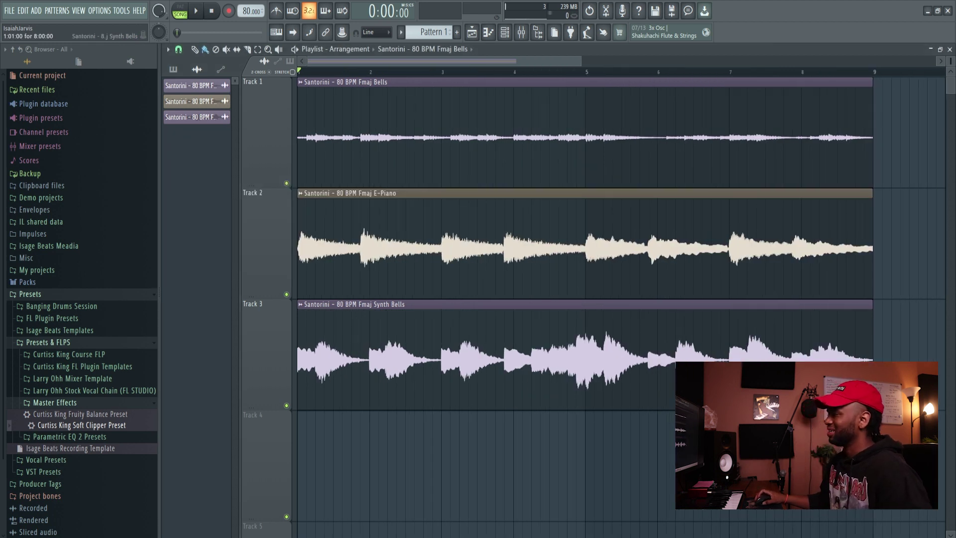
{"action": "scroll", "coordinate": [540, 339], "scroll_direction": "down", "scroll_amount": 3}
{"action": "scroll", "coordinate": [527, 339], "scroll_direction": "down", "scroll_amount": 2}
{"action": "scroll", "coordinate": [526, 338], "scroll_direction": "up", "scroll_amount": 2}
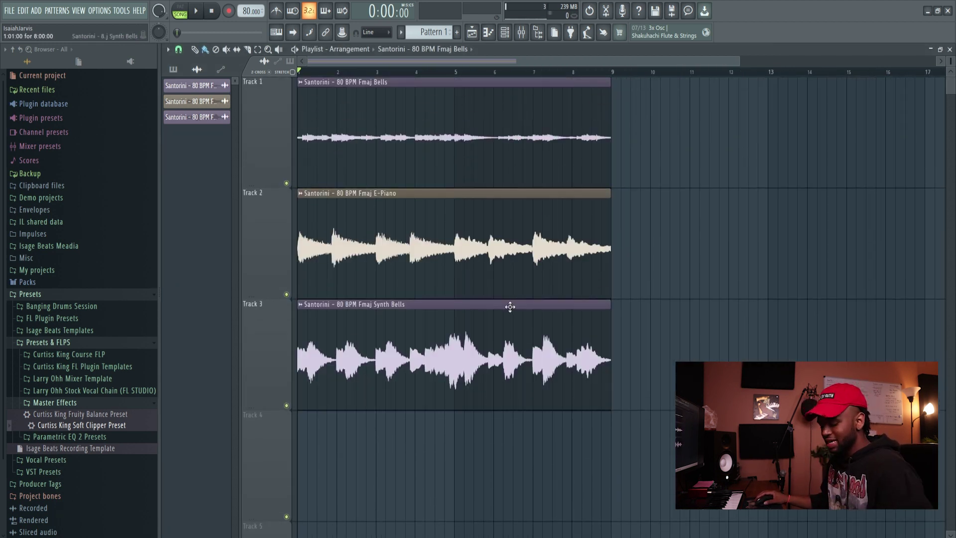
{"action": "right_click", "coordinate": [522, 287]}
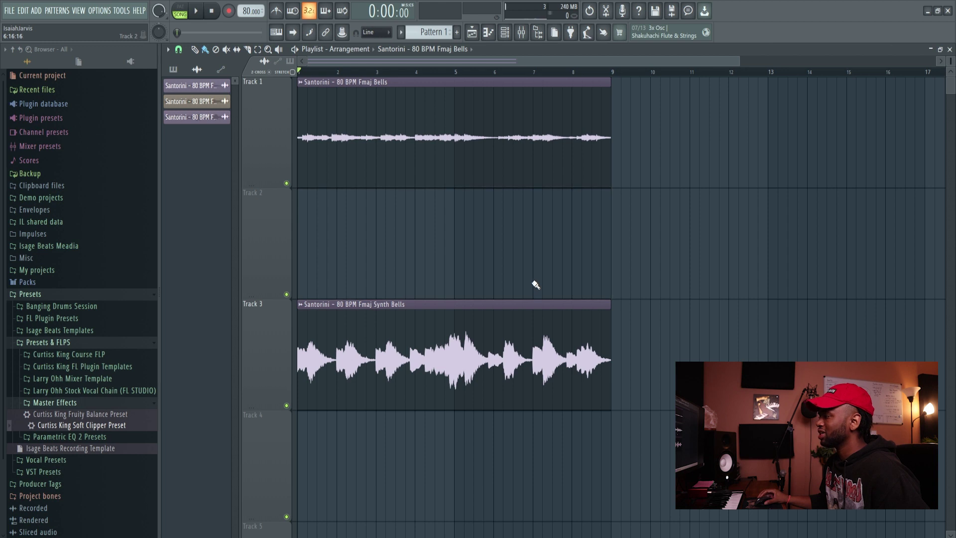
{"action": "key", "text": "ctrl+z"}
{"action": "left_click", "coordinate": [668, 286]}
{"action": "right_click", "coordinate": [692, 295]}
{"action": "scroll", "coordinate": [663, 305], "scroll_direction": "down", "scroll_amount": 5}
{"action": "scroll", "coordinate": [646, 328], "scroll_direction": "up", "scroll_amount": 5}
- Load Drip in the first effect slot of the Synth Bells mixer track and step through its presets past CLAY
{"action": "key", "text": "F9"}
{"action": "left_click", "coordinate": [865, 82]}
{"action": "left_click", "coordinate": [744, 20]}
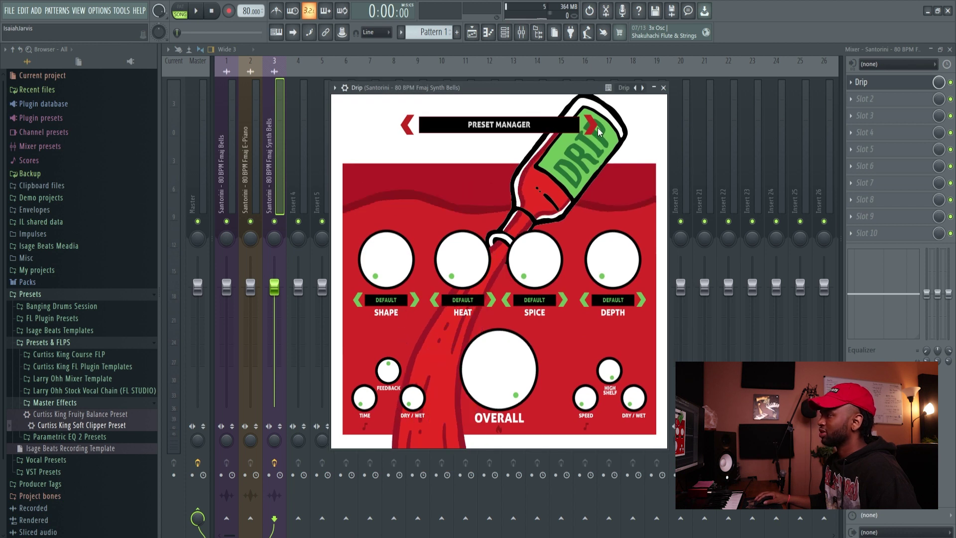
{"action": "left_click", "coordinate": [591, 126]}
{"action": "left_click", "coordinate": [540, 79]}
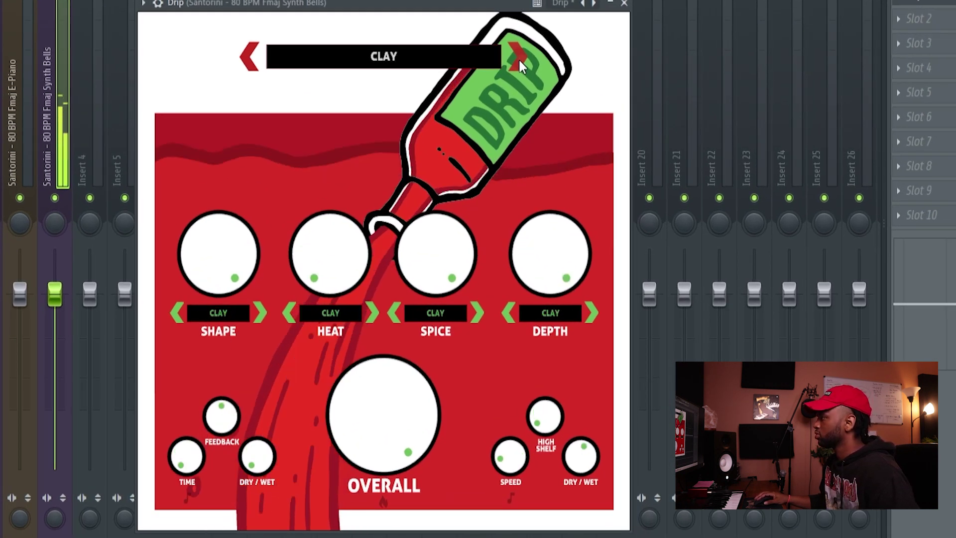
{"action": "left_click", "coordinate": [518, 59]}
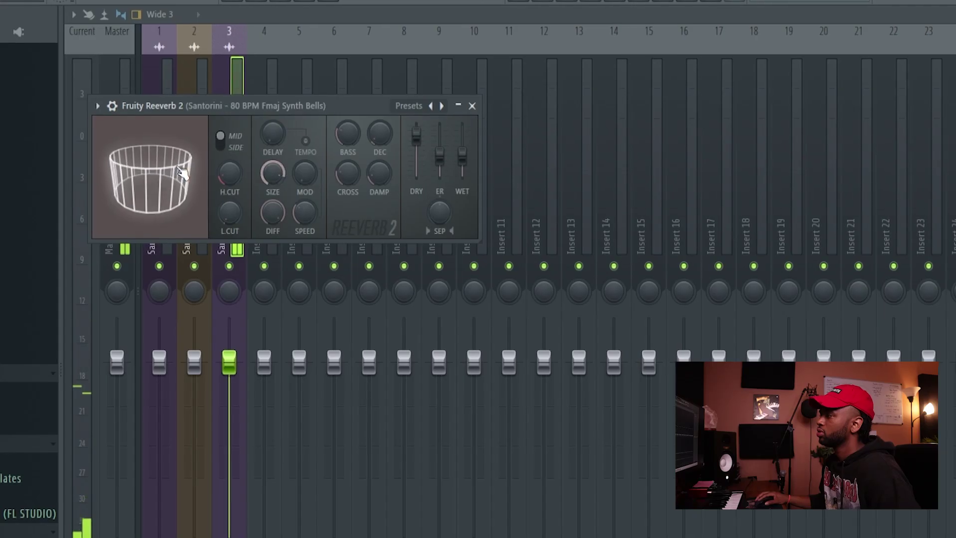
- Add Fruity Delay 2 to the third effect slot of the Synth Bells mixer track
{"action": "left_click_drag", "start_coordinate": [462, 156], "coordinate": [462, 153]}
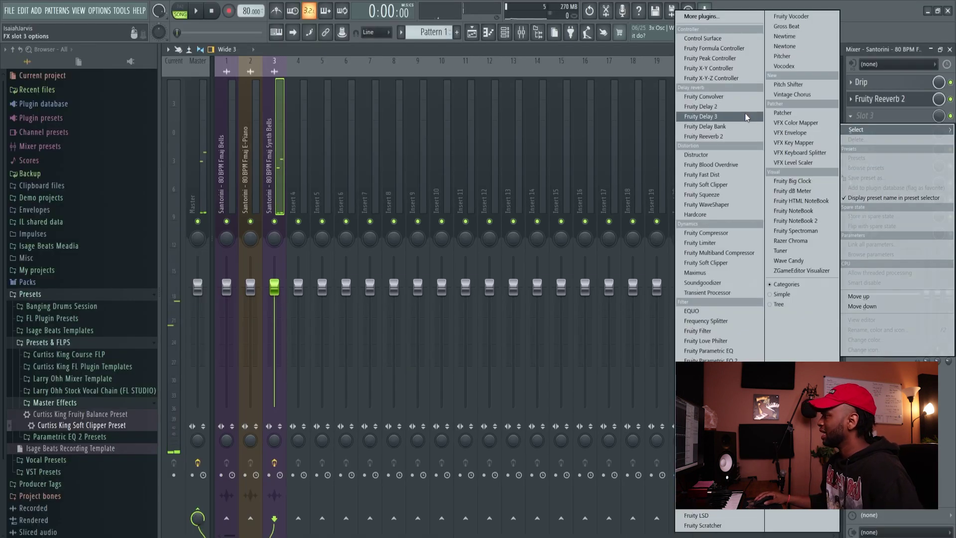
{"action": "left_click", "coordinate": [745, 107]}
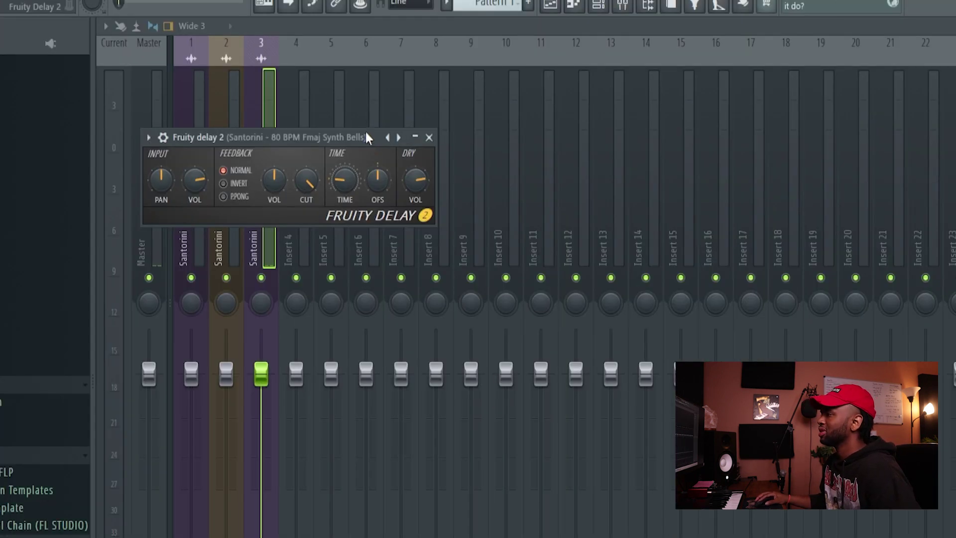
{"action": "left_click_drag", "start_coordinate": [347, 123], "coordinate": [490, 157]}
{"action": "left_click_drag", "start_coordinate": [576, 185], "coordinate": [593, 187]}
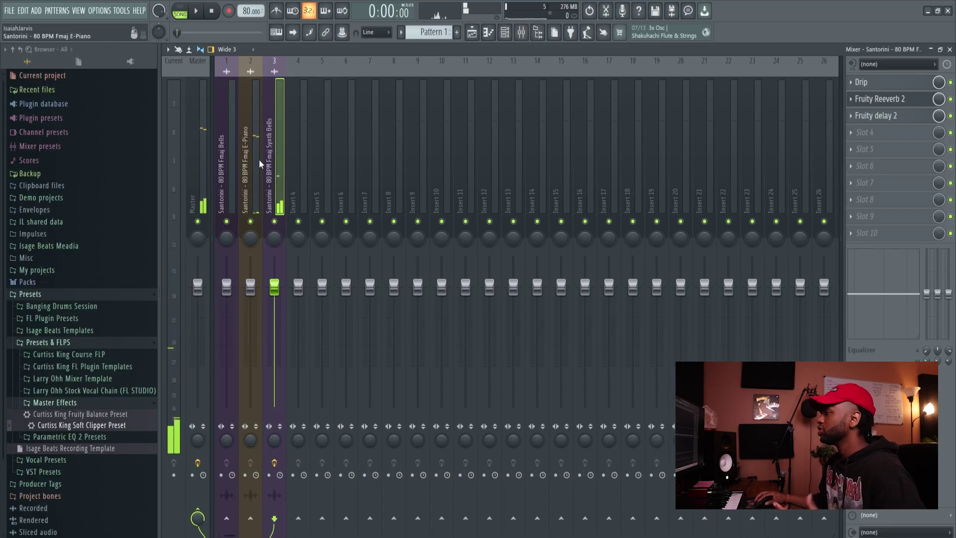
- Apply Gross Beat's 1 Beat Gate volume preset on the E-Piano mixer track and play the arrangement
{"action": "left_click", "coordinate": [243, 153]}
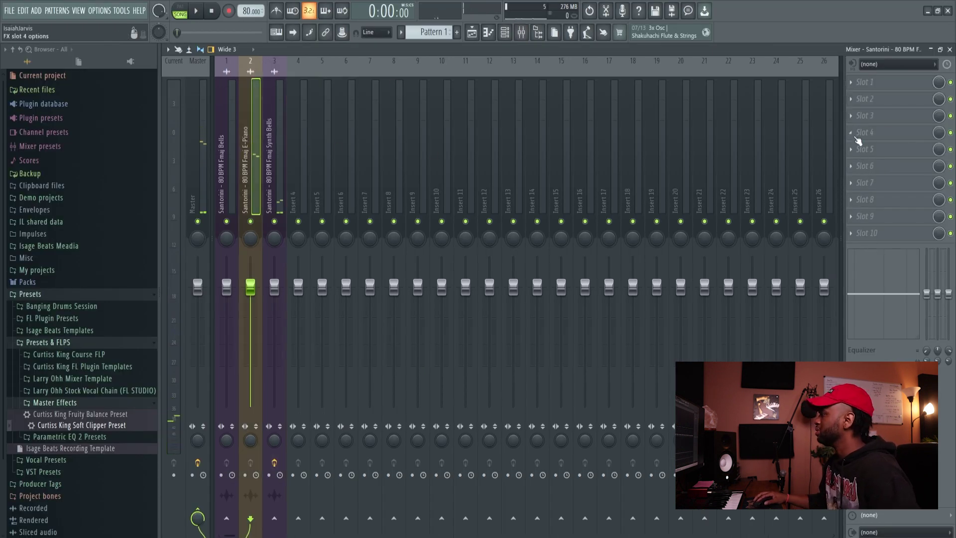
{"action": "left_click", "coordinate": [345, 270]}
{"action": "key", "text": "space"}
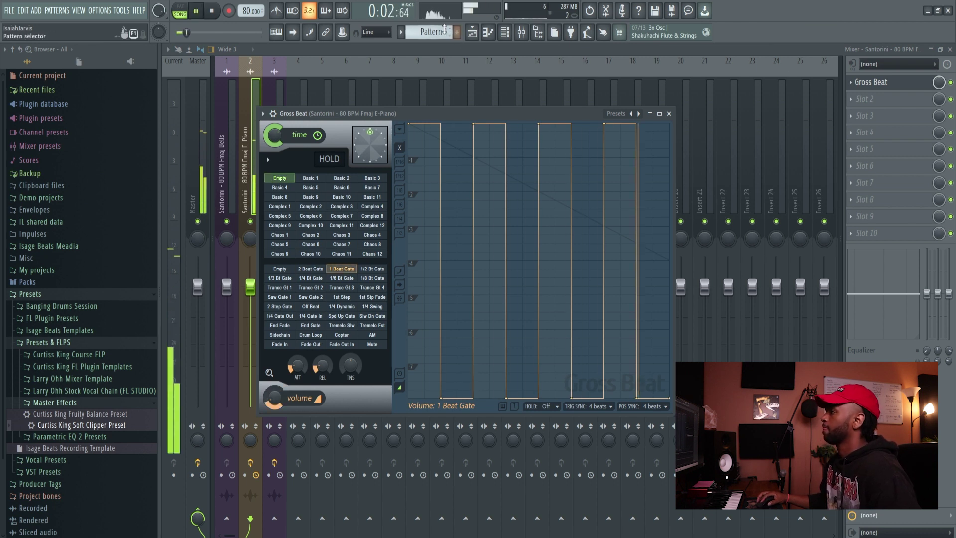
- Unmute the Bells track in the playlist and replay the three stems while checking the mixer levels
{"action": "left_click", "coordinate": [471, 33]}
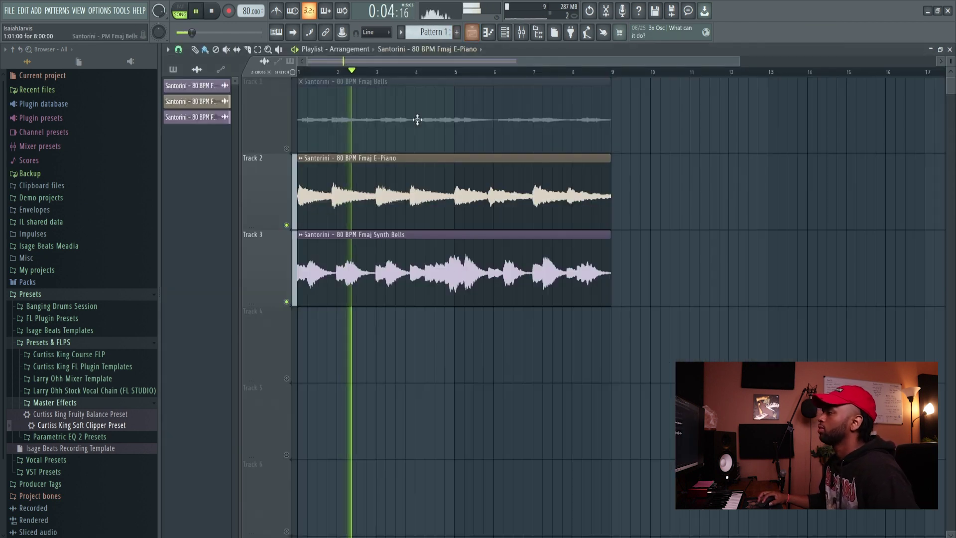
{"action": "left_click", "coordinate": [287, 149]}
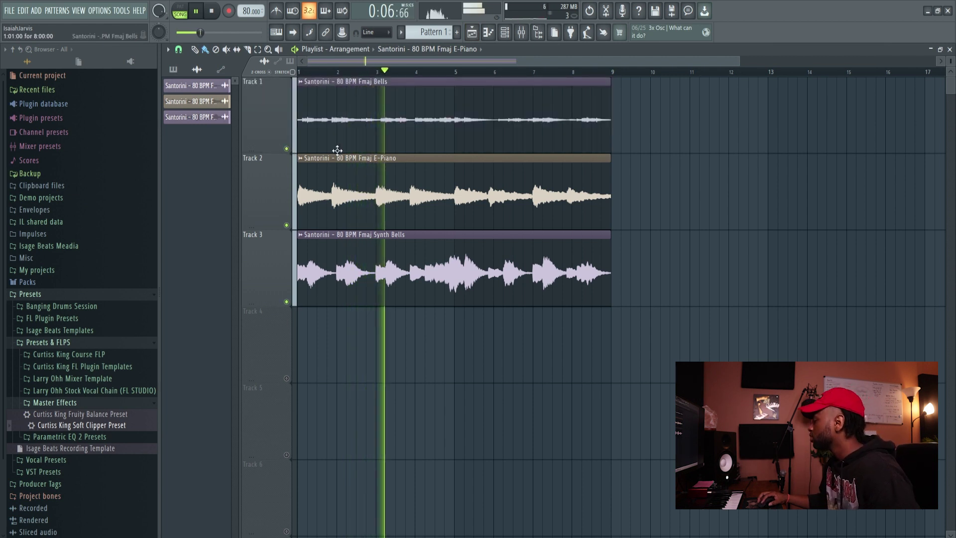
{"action": "key", "text": "space"}
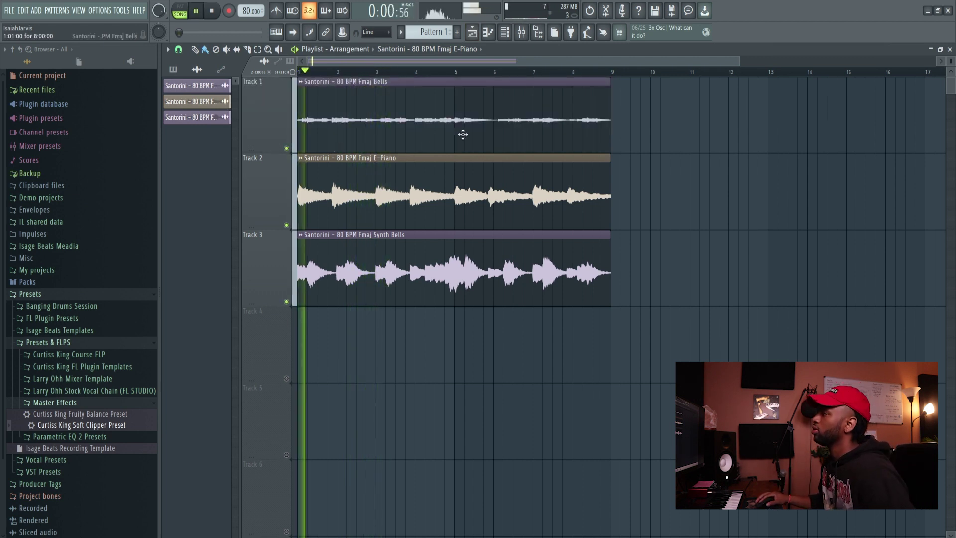
{"action": "left_click", "coordinate": [505, 33]}
{"action": "left_click", "coordinate": [521, 34]}
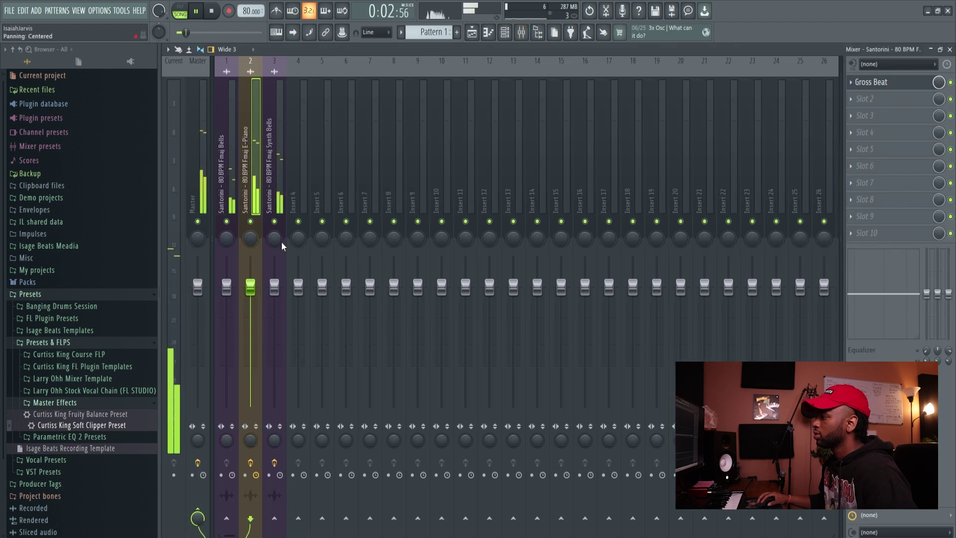
{"action": "left_click", "coordinate": [505, 32]}
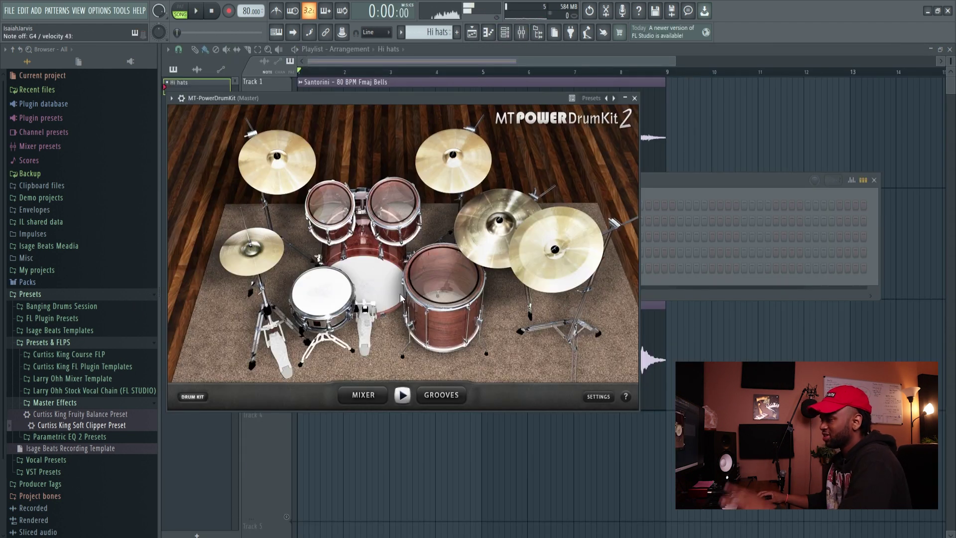
- Browse the Antidote MIDI Pack in the sample library and open its HiHat Loops Stems and MIDI folder
{"action": "left_click", "coordinate": [746, 195]}
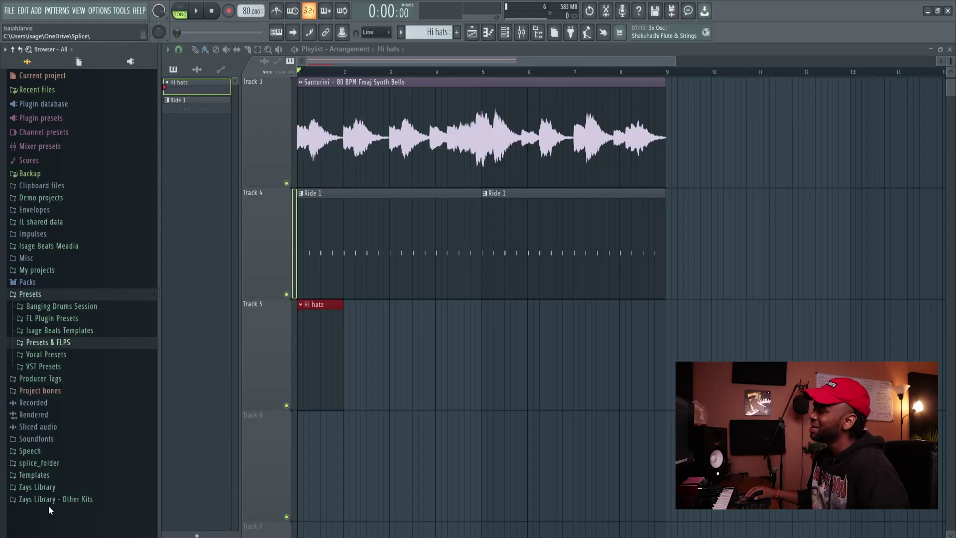
{"action": "left_click", "coordinate": [40, 488]}
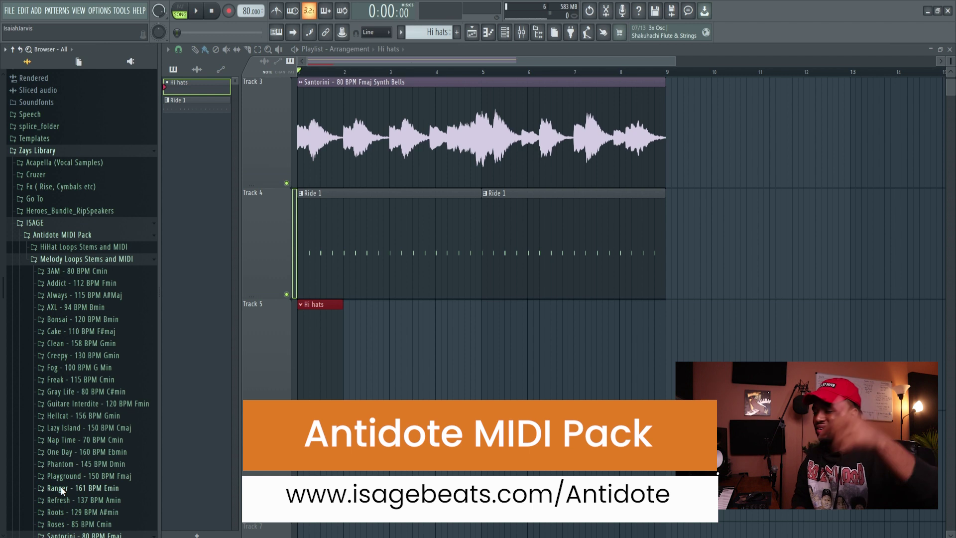
{"action": "scroll", "coordinate": [57, 422], "scroll_direction": "down", "scroll_amount": 4}
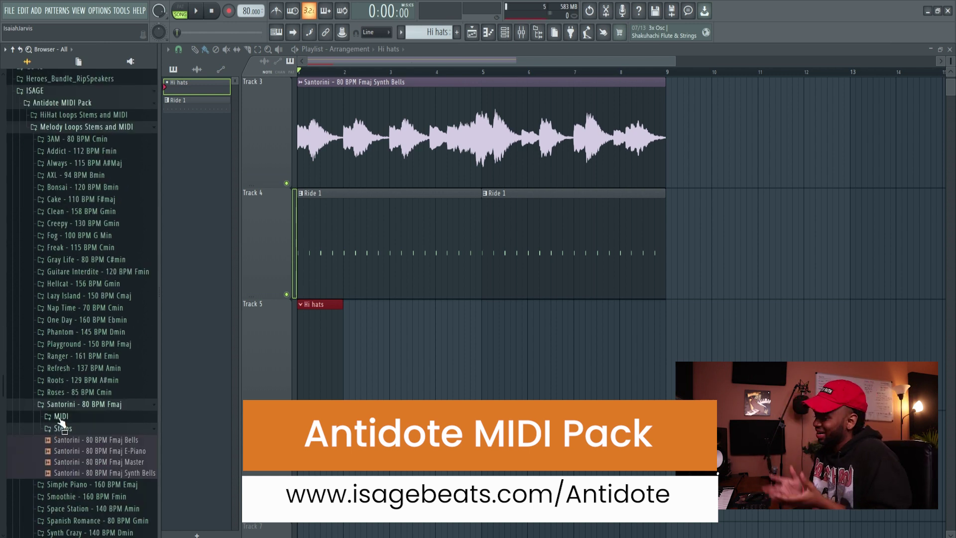
{"action": "scroll", "coordinate": [61, 421], "scroll_direction": "down", "scroll_amount": 5}
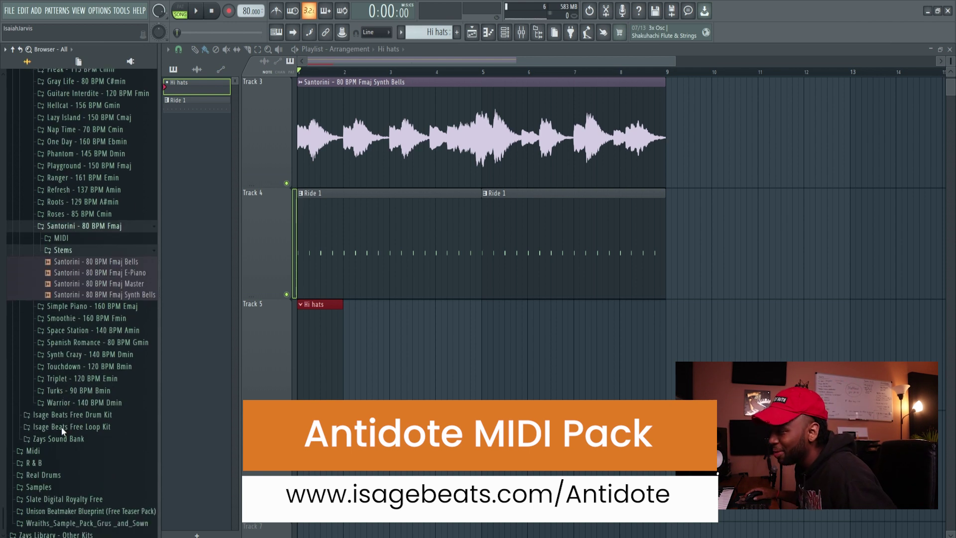
{"action": "scroll", "coordinate": [95, 420], "scroll_direction": "up", "scroll_amount": 7}
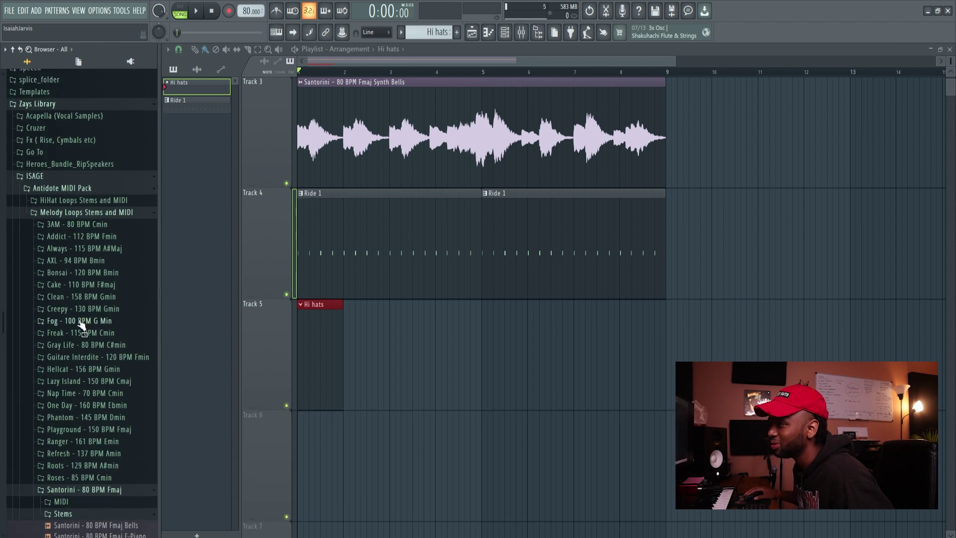
{"action": "left_click", "coordinate": [87, 200]}
{"action": "scroll", "coordinate": [89, 203], "scroll_direction": "up", "scroll_amount": 4}
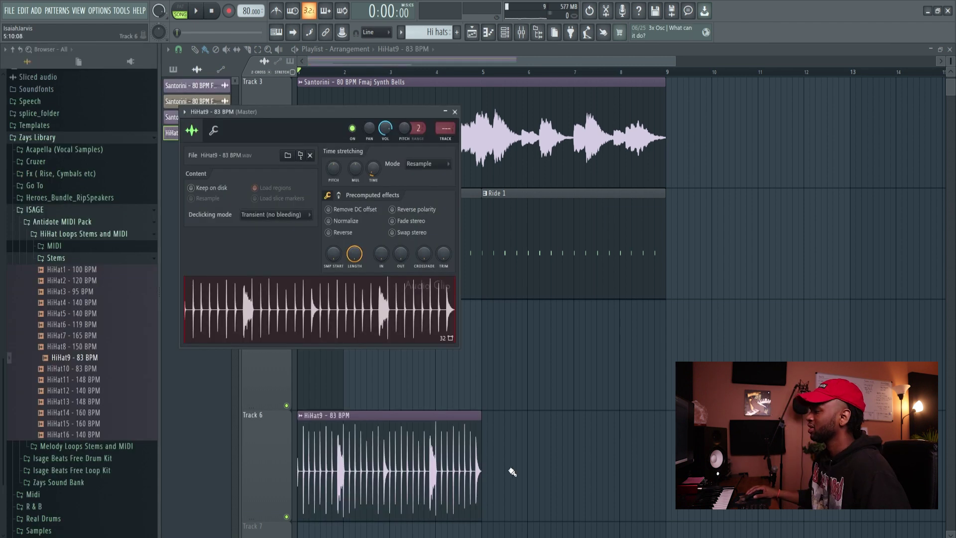
- Place the HiHat9 - 83 BPM loop twice in a row on Track 6 and set its time-stretching mode to Stretch
{"action": "left_click", "coordinate": [507, 468]}
{"action": "left_click_drag", "start_coordinate": [528, 454], "coordinate": [516, 454]}
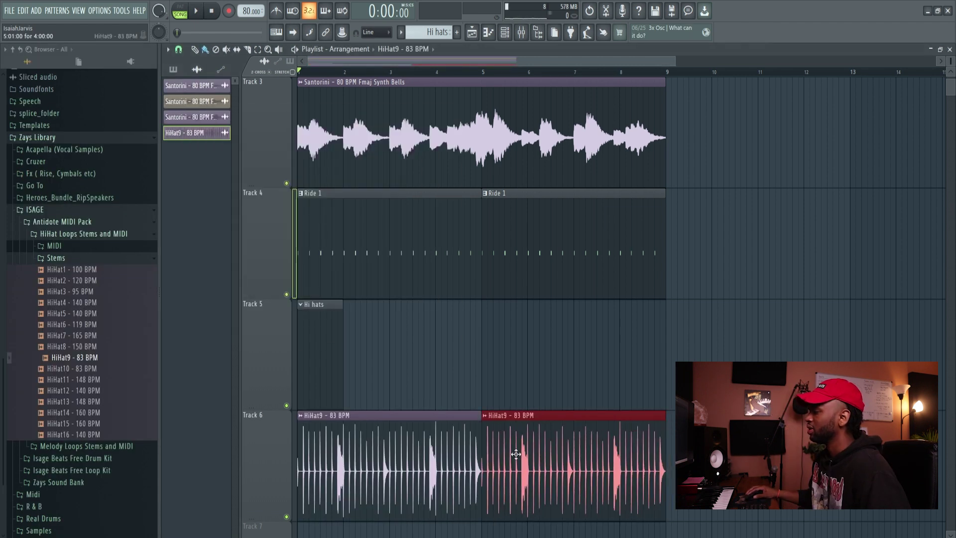
{"action": "double_click", "coordinate": [516, 454]}
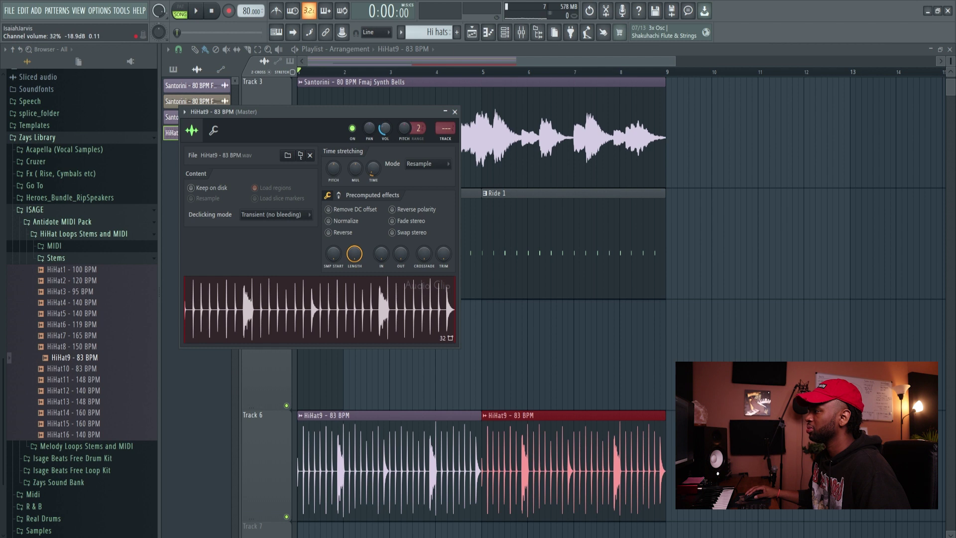
{"action": "left_click", "coordinate": [427, 163]}
{"action": "left_click", "coordinate": [421, 199]}
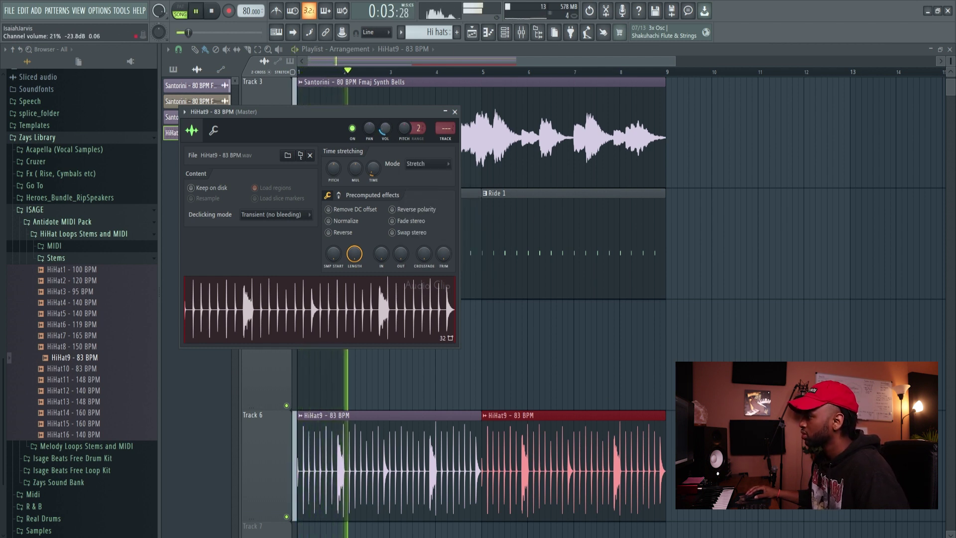
{"action": "left_click", "coordinate": [791, 348]}
{"action": "right_click", "coordinate": [792, 349]}
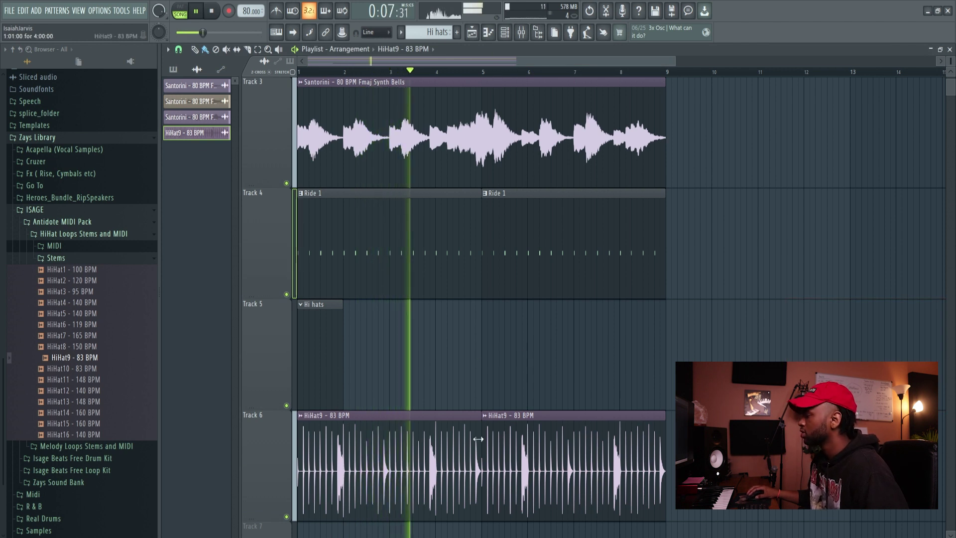
- Set the channel rack's filter to All so every channel is listed
{"action": "key", "text": "F6"}
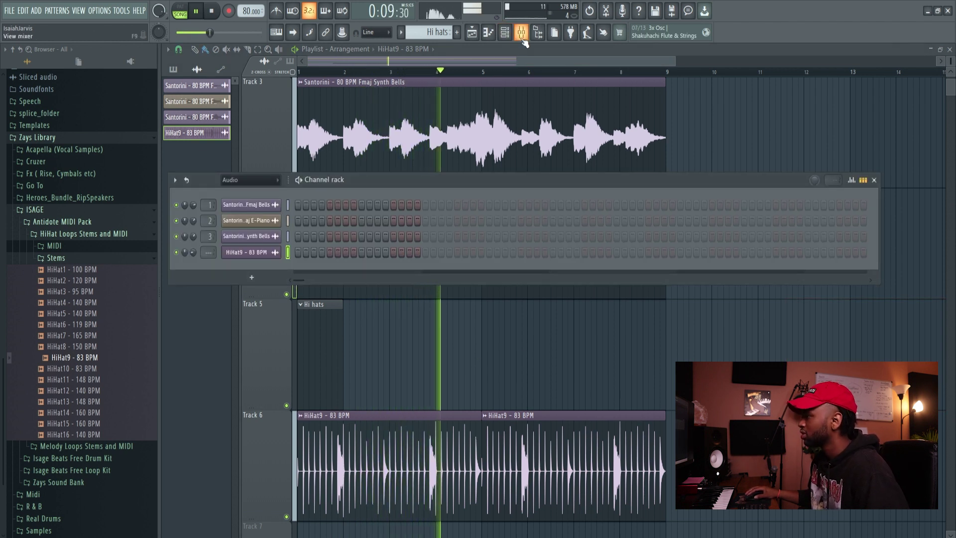
{"action": "left_click", "coordinate": [249, 180]}
{"action": "left_click", "coordinate": [245, 192]}
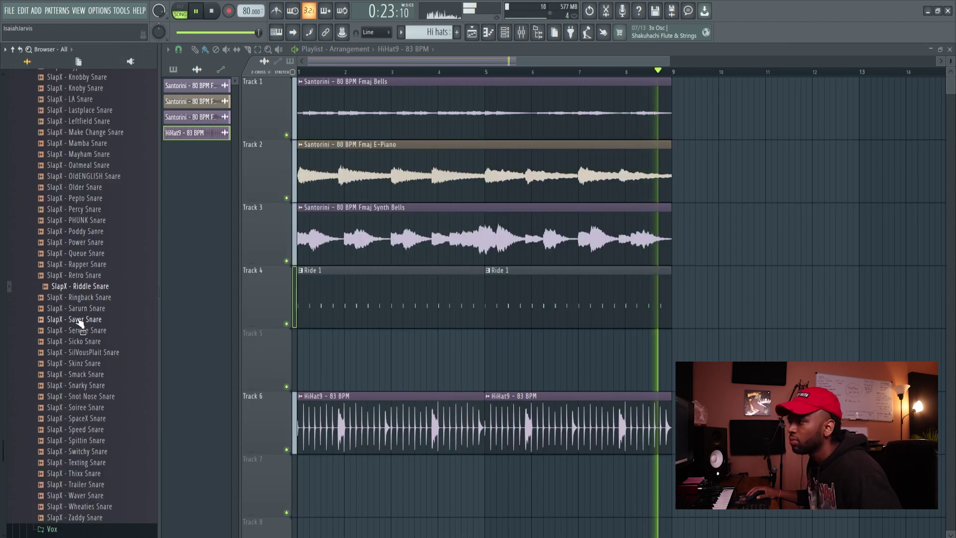
- Audition SlapX snare samples, starting with SlapX - Saver Snare, while the arrangement plays
{"action": "left_click", "coordinate": [76, 319]}
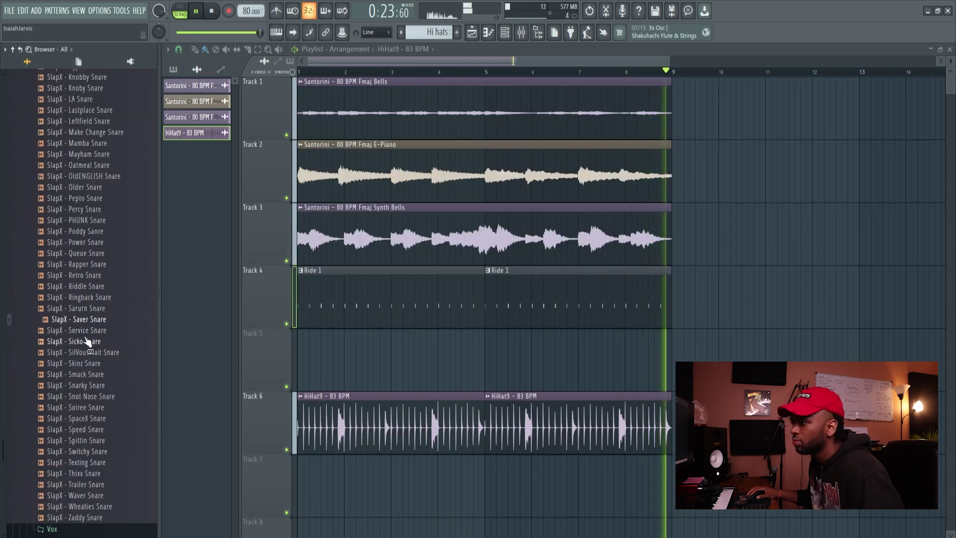
{"action": "left_click", "coordinate": [87, 334]}
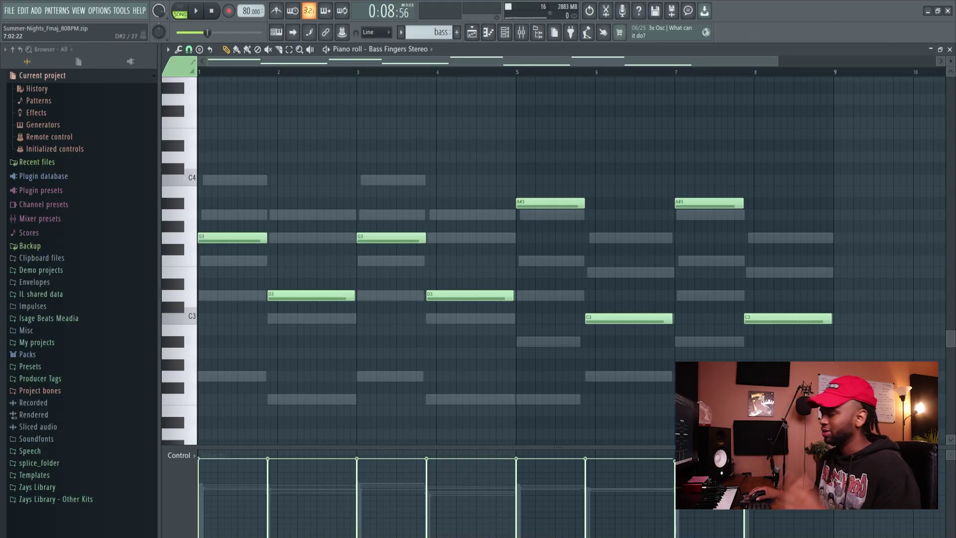
{"action": "scroll", "coordinate": [632, 403], "scroll_direction": "up", "scroll_amount": 1}
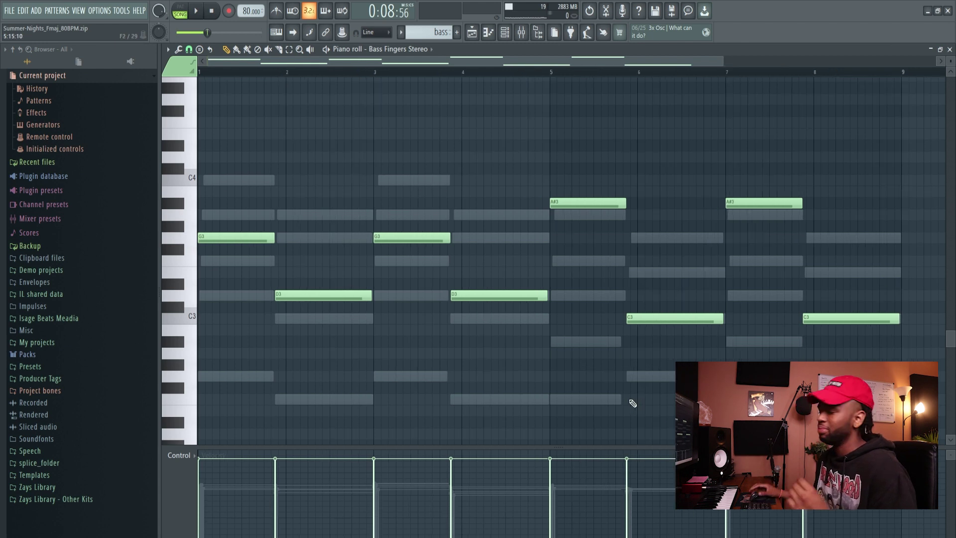
- Show the playlist arrangement and play it from the start to hear the bass together with all other tracks
{"action": "key", "text": "space"}
{"action": "key", "text": "space"}
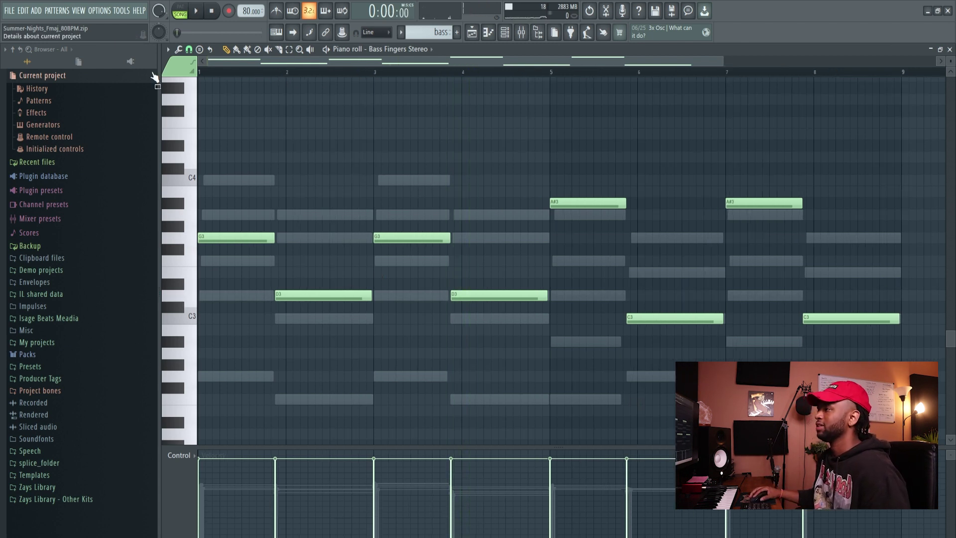
{"action": "key", "text": "space"}
{"action": "left_click", "coordinate": [471, 32]}
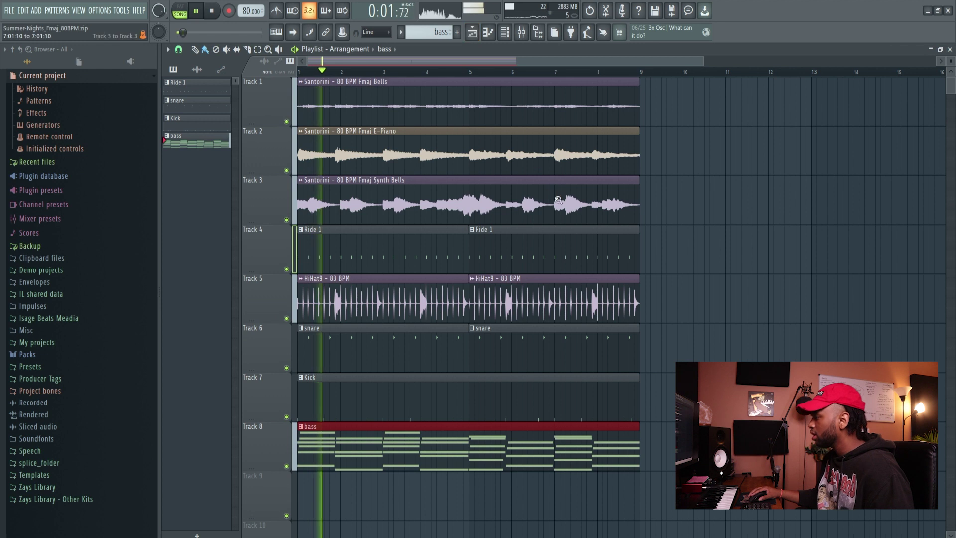
{"action": "scroll", "coordinate": [555, 196], "scroll_direction": "up", "scroll_amount": 2}
{"action": "scroll", "coordinate": [555, 197], "scroll_direction": "down", "scroll_amount": 1}
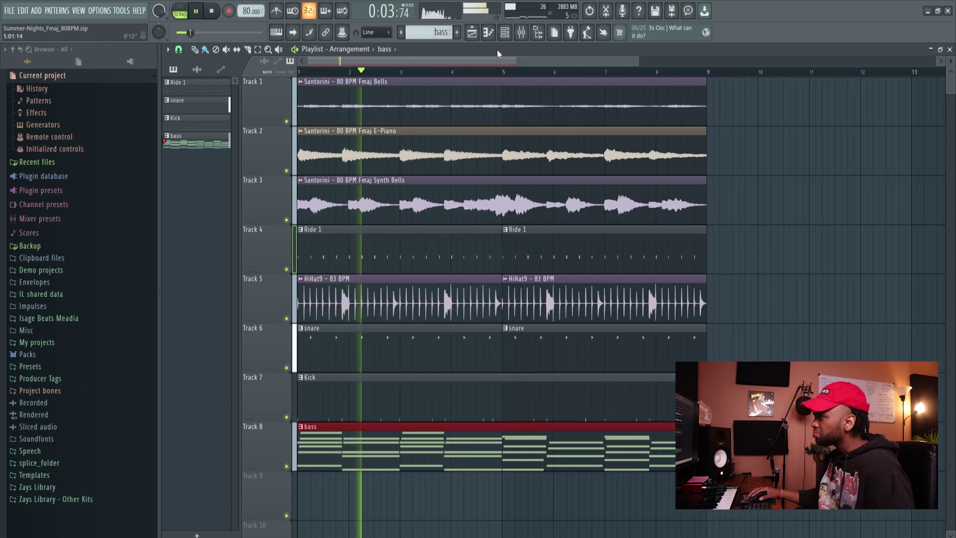
- Place the Bass Fingers Stereo channel below the Santorini Synth Bells channel in the channel rack and route it to mixer track 4
{"action": "left_click", "coordinate": [522, 32]}
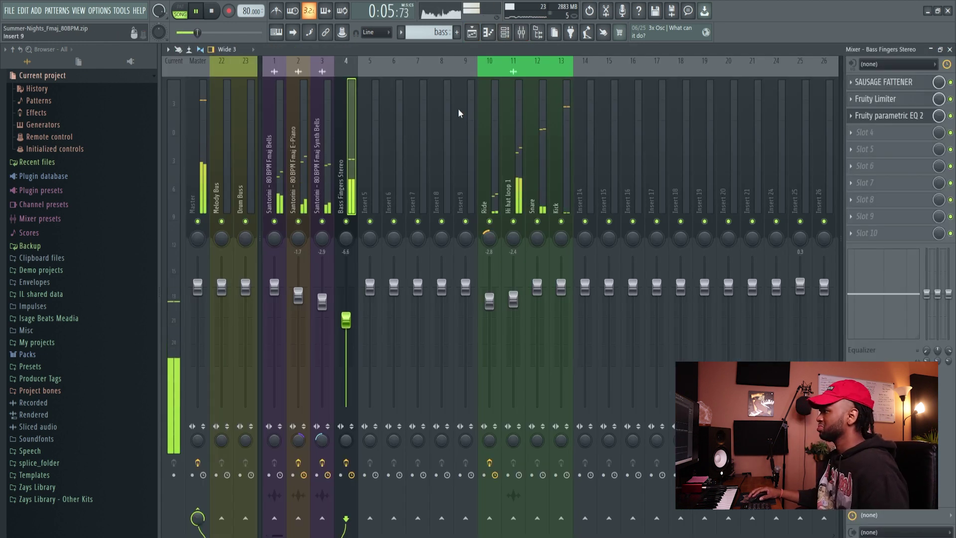
{"action": "key", "text": "F6"}
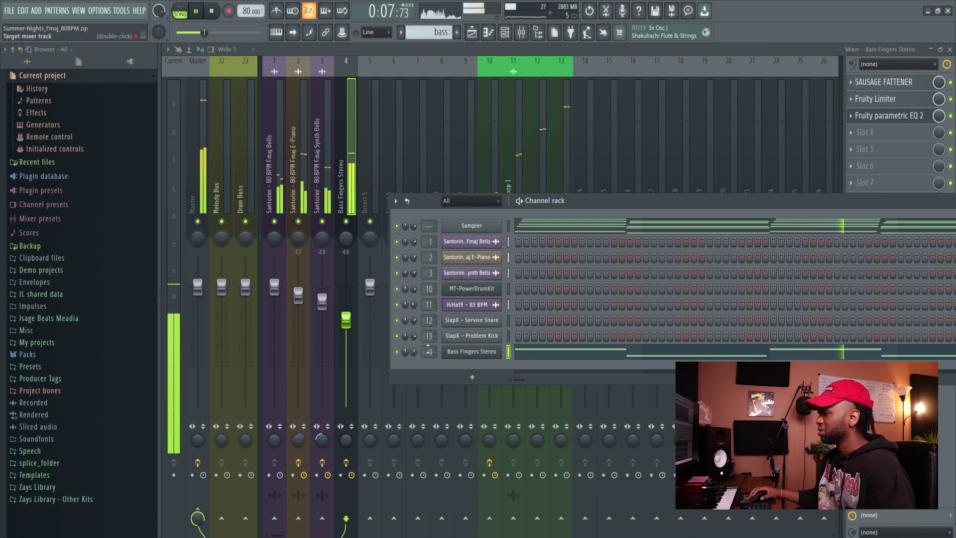
{"action": "scroll", "coordinate": [456, 351], "scroll_direction": "up", "scroll_amount": 4, "text": "shift"}
{"action": "scroll", "coordinate": [429, 289], "scroll_direction": "down", "scroll_amount": 1}
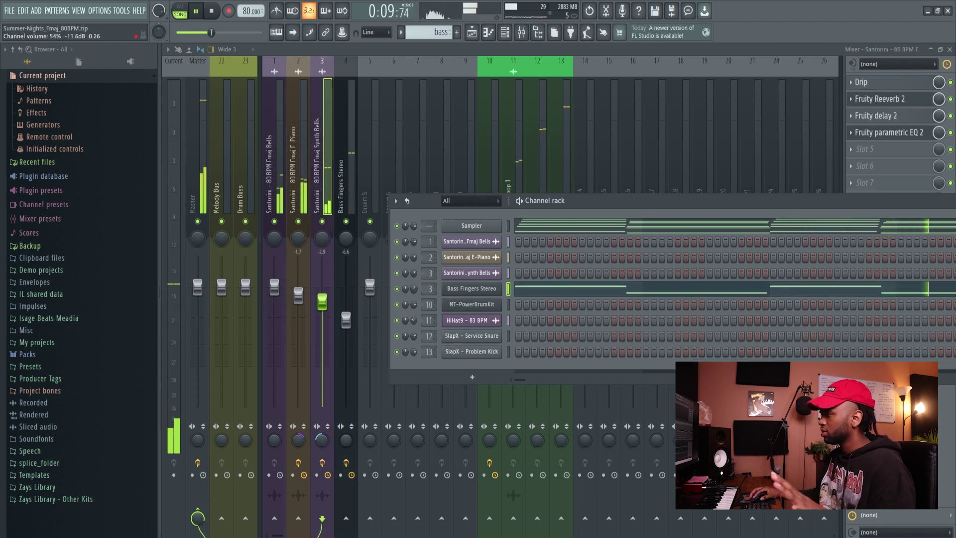
{"action": "scroll", "coordinate": [436, 288], "scroll_direction": "up", "scroll_amount": 1}
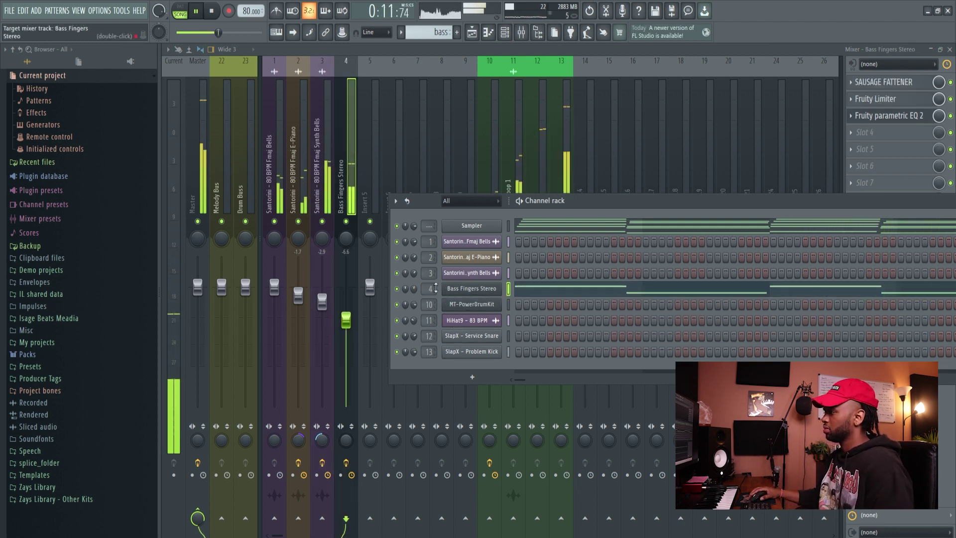
- Raise the Bass Fingers Stereo mixer level to about -5.8 dB and adjust its Fruity parametric EQ 2
{"action": "left_click_drag", "start_coordinate": [354, 327], "coordinate": [354, 322]}
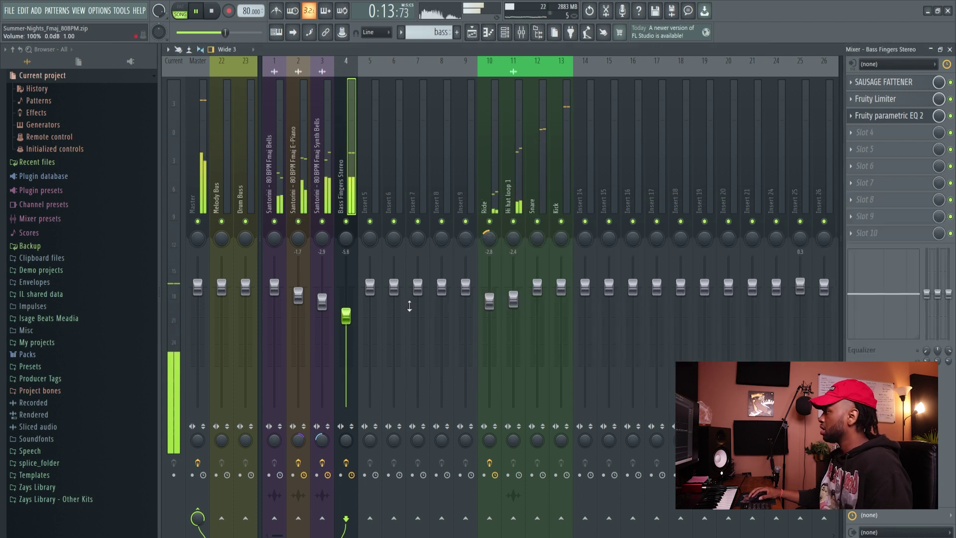
{"action": "left_click", "coordinate": [881, 115]}
{"action": "left_click_drag", "start_coordinate": [419, 302], "coordinate": [376, 303]}
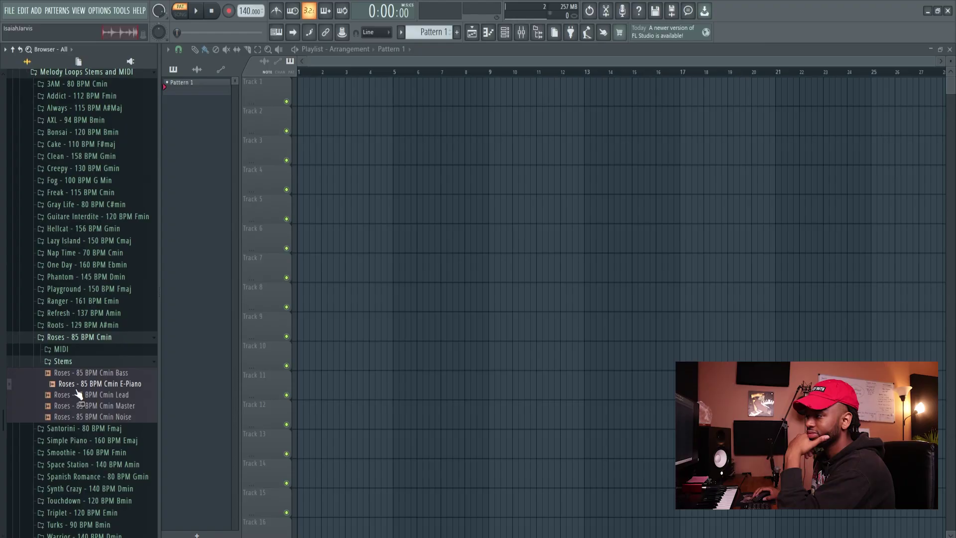
- Audition the Roses - 85 BPM Cmin Master stem, then browse to the Roots - 129 BPM A#min stems
{"action": "scroll", "coordinate": [98, 352], "scroll_direction": "down", "scroll_amount": 3}
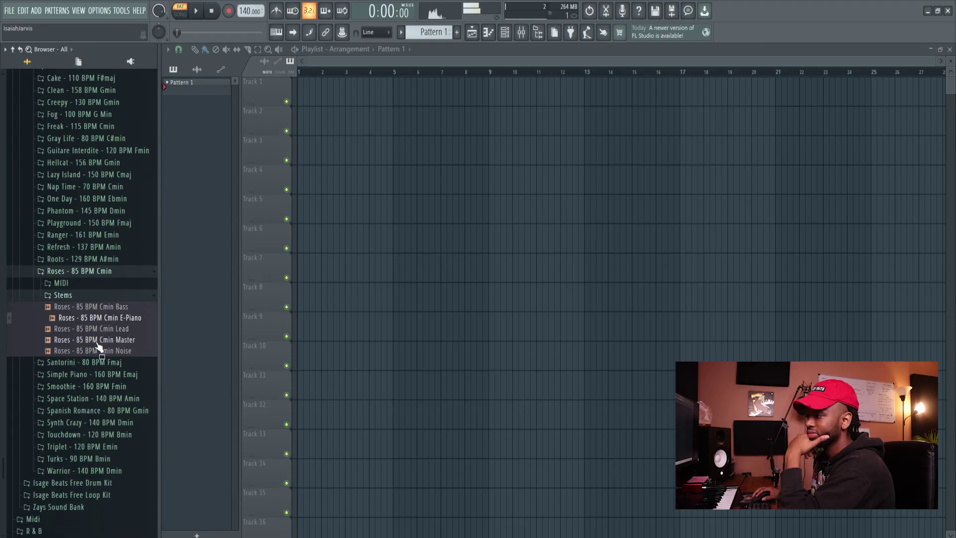
{"action": "left_click", "coordinate": [110, 341]}
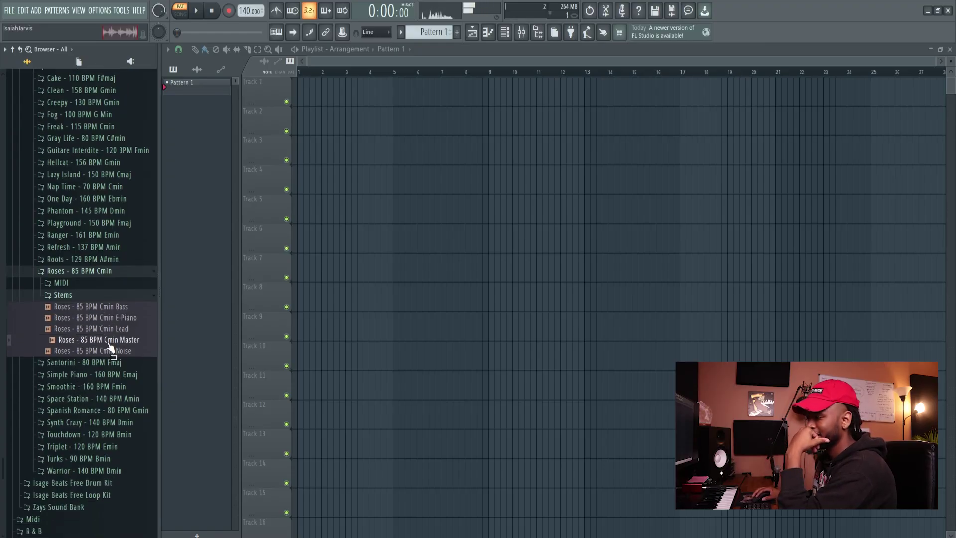
{"action": "left_click_drag", "start_coordinate": [109, 346], "coordinate": [109, 299]}
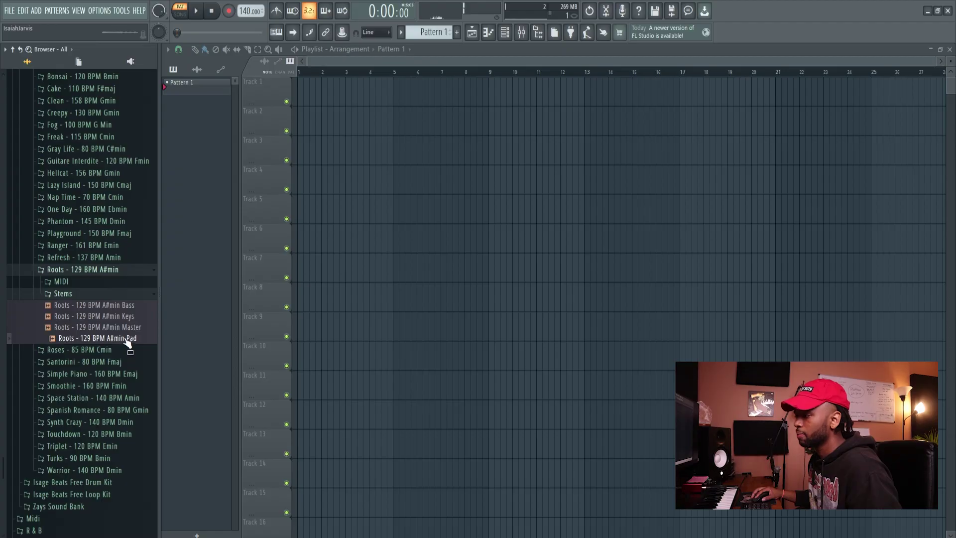
- Add a FLEX instrument to the channel rack of the new project
{"action": "left_click", "coordinate": [508, 38]}
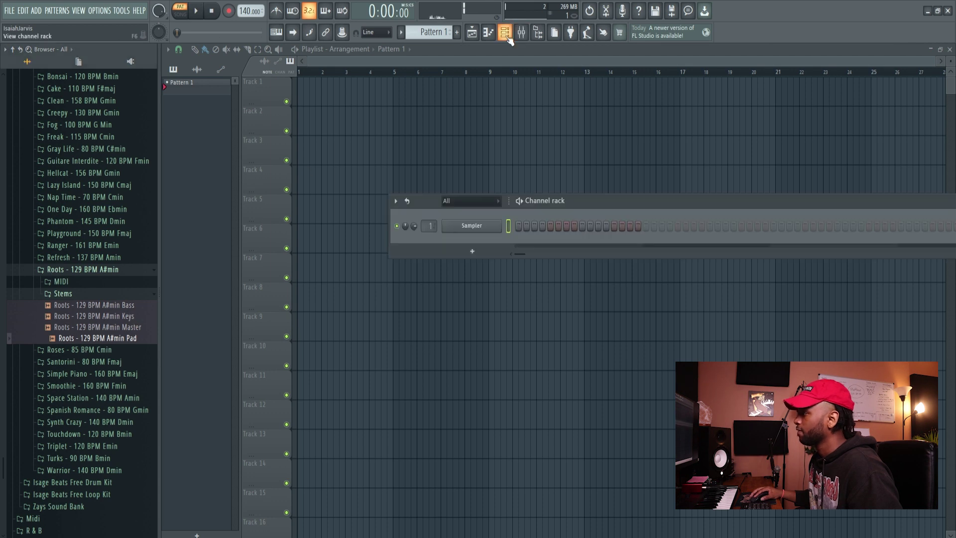
{"action": "left_click", "coordinate": [473, 253]}
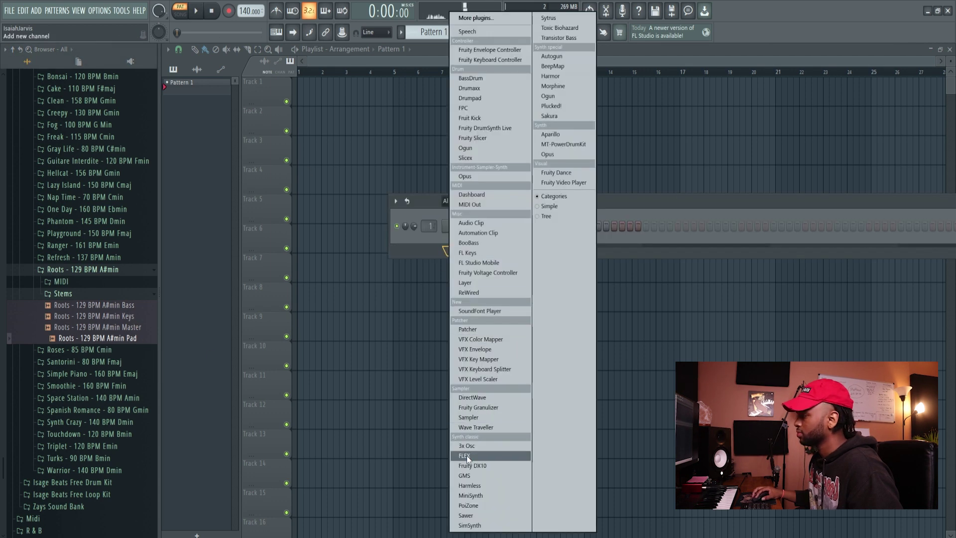
{"action": "left_click", "coordinate": [473, 453]}
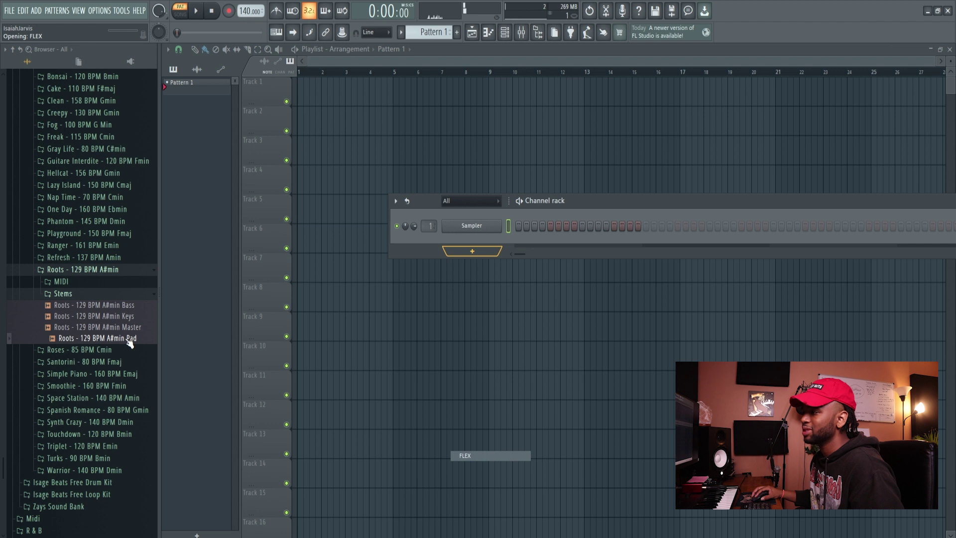
- Place the Roots - 129 BPM A#min Pad stem at bar 1 of Track 1 and set the project tempo to 129 BPM
{"action": "left_click_drag", "start_coordinate": [129, 343], "coordinate": [294, 94]}
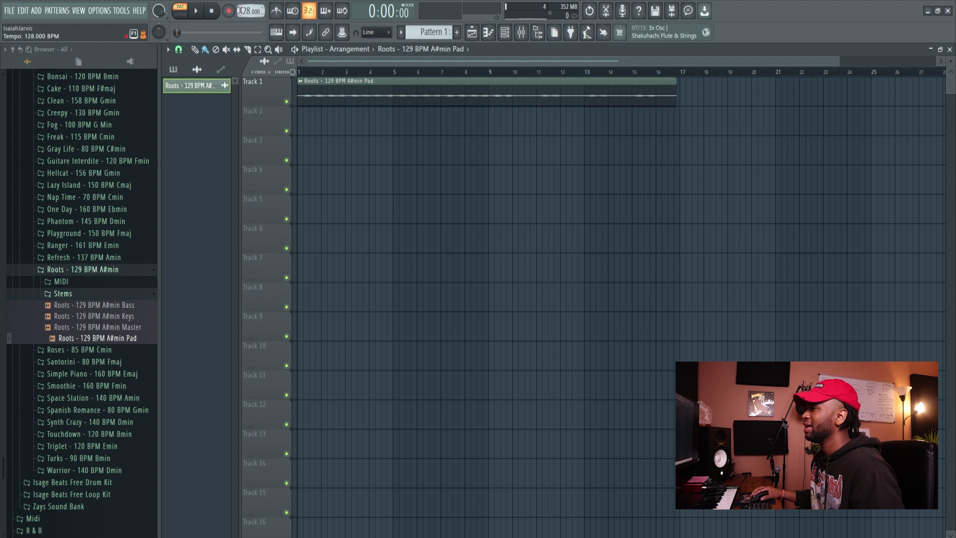
- Add a FLEX channel with the Steinway D preset from Essential Pianos and load the Roots - 129 BPM A#min Keys MIDI onto it
{"action": "left_click", "coordinate": [502, 35]}
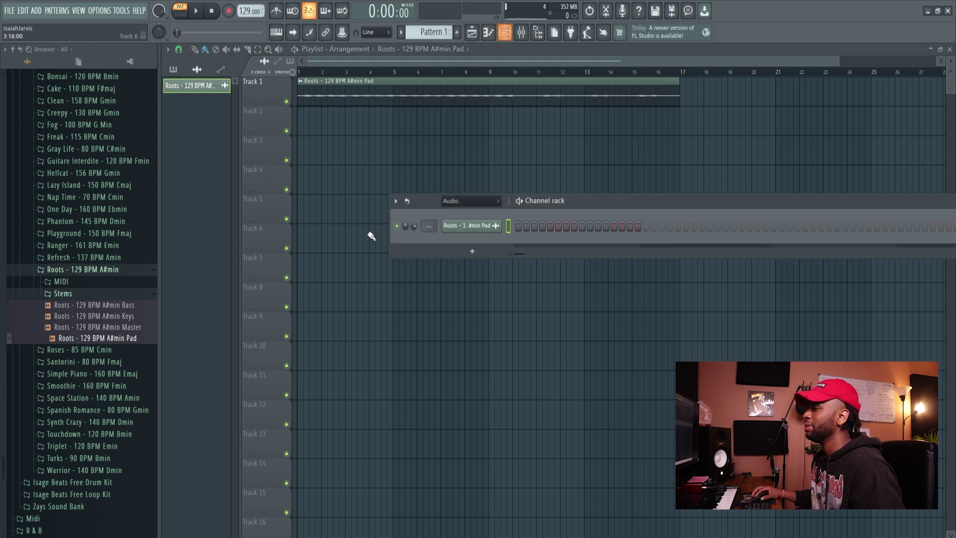
{"action": "left_click", "coordinate": [120, 317]}
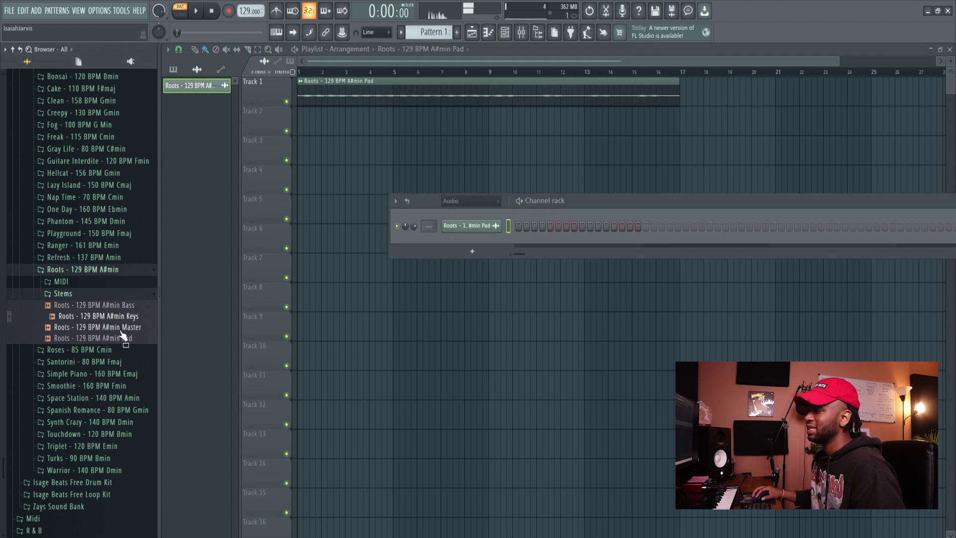
{"action": "left_click", "coordinate": [92, 282]}
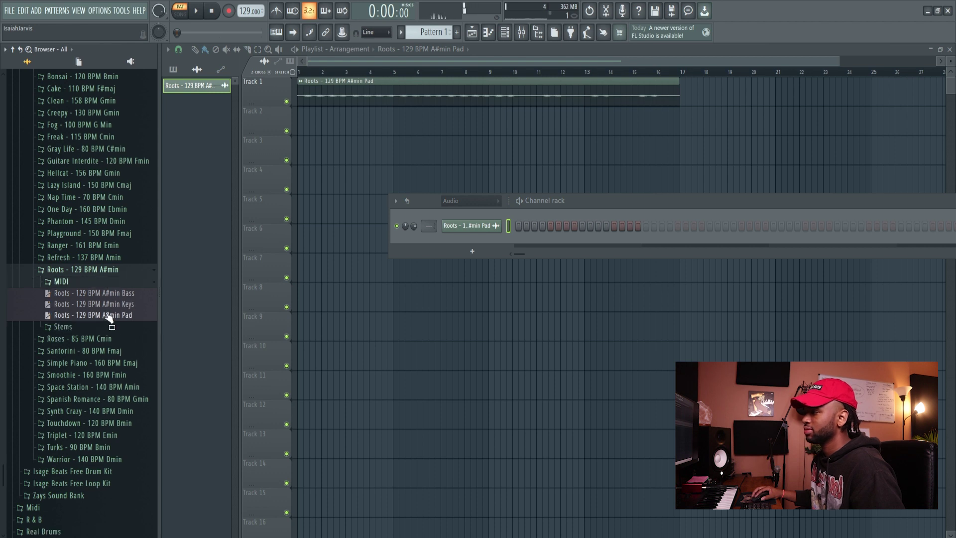
{"action": "left_click", "coordinate": [472, 251]}
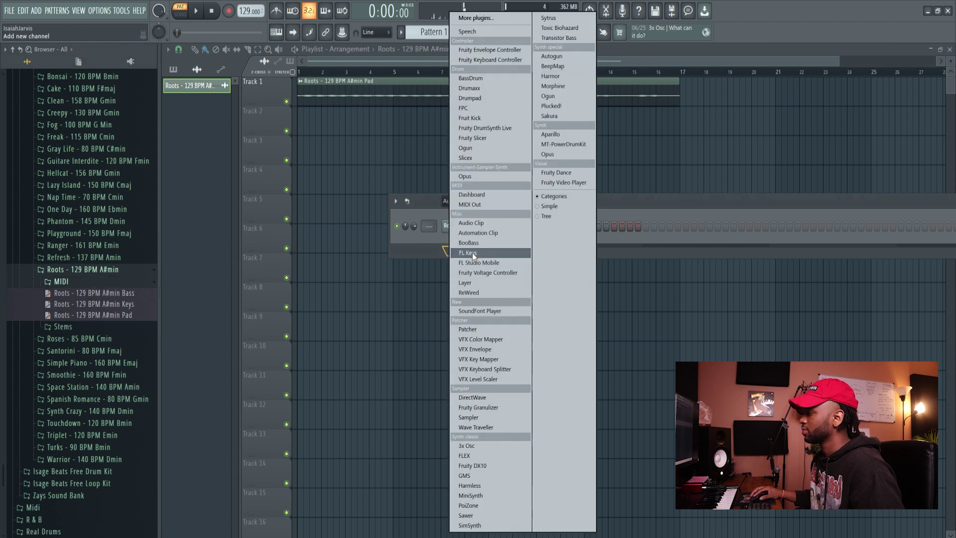
{"action": "left_click", "coordinate": [468, 455]}
{"action": "left_click_drag", "start_coordinate": [351, 96], "coordinate": [457, 110]}
{"action": "left_click", "coordinate": [315, 202]}
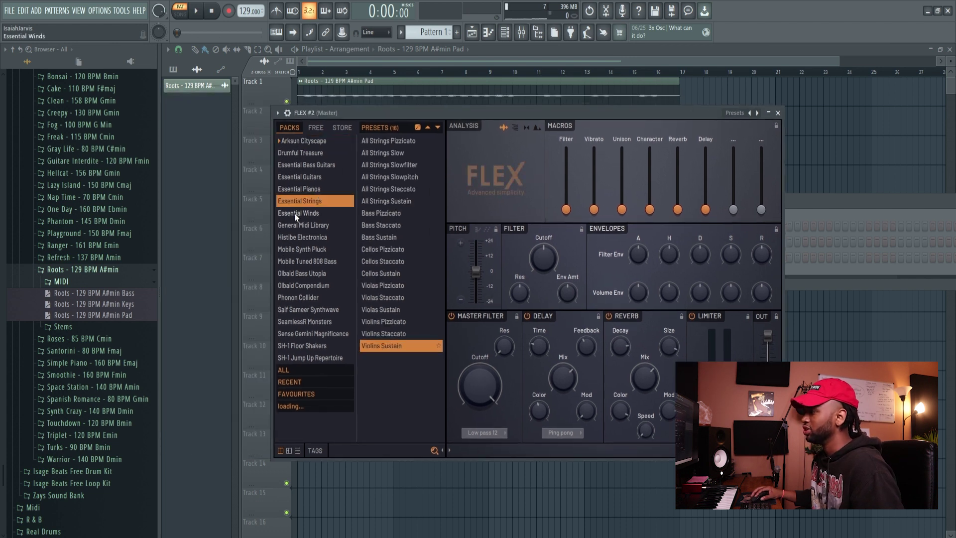
{"action": "left_click", "coordinate": [317, 189]}
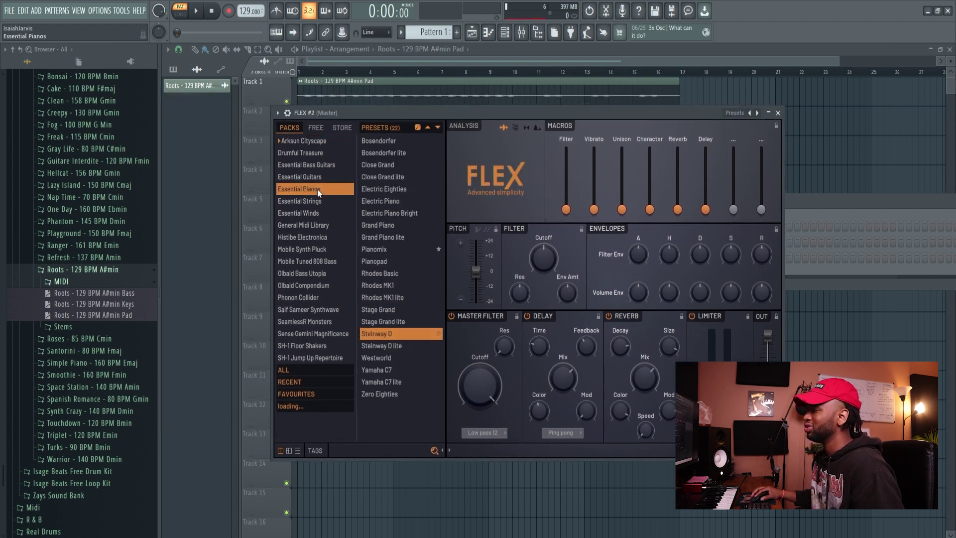
{"action": "left_click_drag", "start_coordinate": [107, 305], "coordinate": [751, 291]}
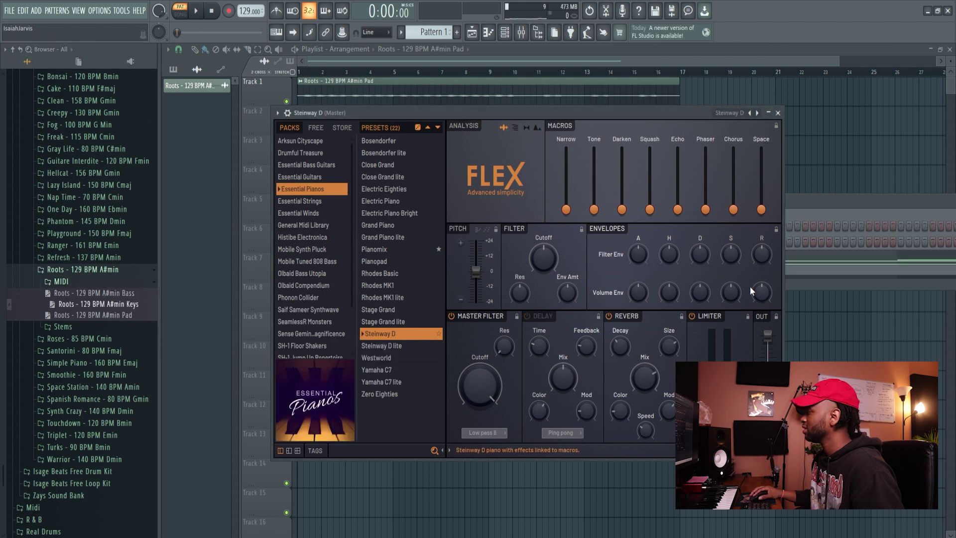
- Remove the stray Pad clip from Track 4, then place Pattern 1 twice in a row on Track 2 and play it back
{"action": "key", "text": "space"}
{"action": "left_click_drag", "start_coordinate": [816, 172], "coordinate": [473, 164]}
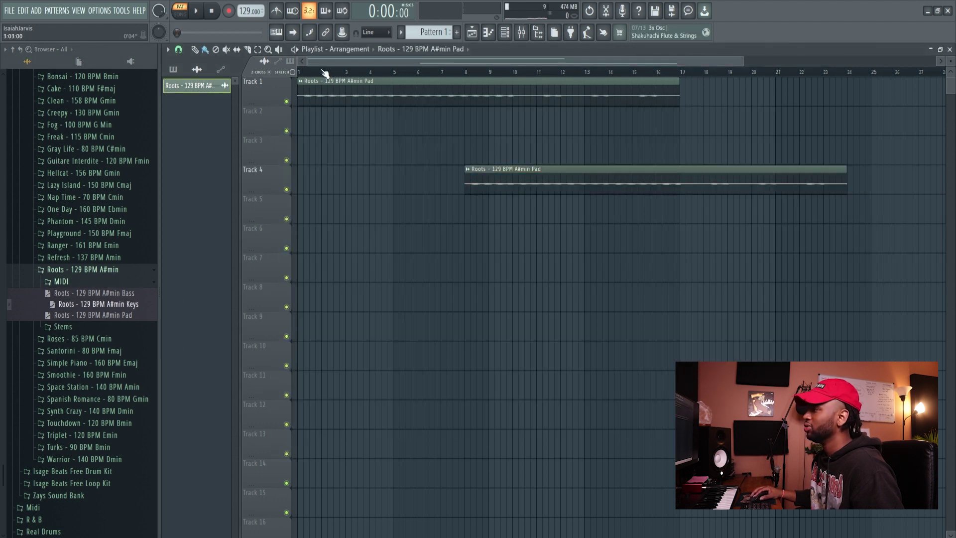
{"action": "right_click", "coordinate": [475, 180]}
{"action": "left_click", "coordinate": [173, 70]}
{"action": "left_click_drag", "start_coordinate": [190, 97], "coordinate": [329, 130]}
{"action": "key", "text": "ctrl+b"}
{"action": "key", "text": "space"}
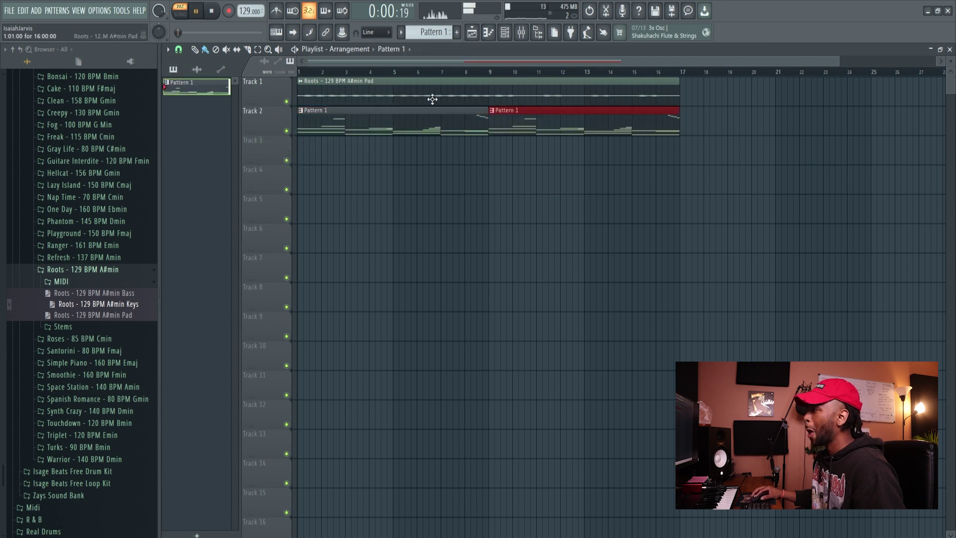
{"action": "key", "text": "space"}
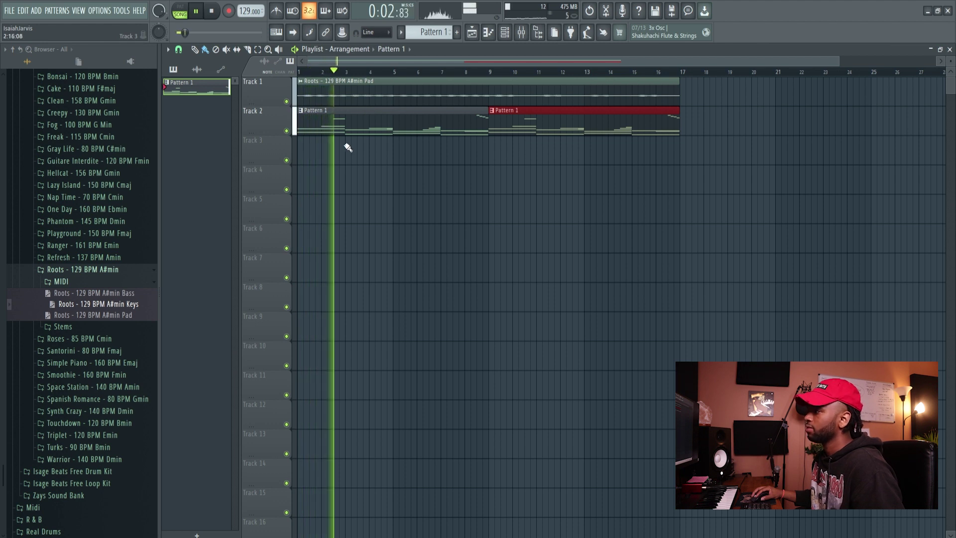
{"action": "key", "text": "space"}
- Add another FLEX channel and load the Brazilian Flow preset from the Olbaid Bass Utopia pack
{"action": "left_click", "coordinate": [504, 32]}
{"action": "left_click", "coordinate": [472, 253]}
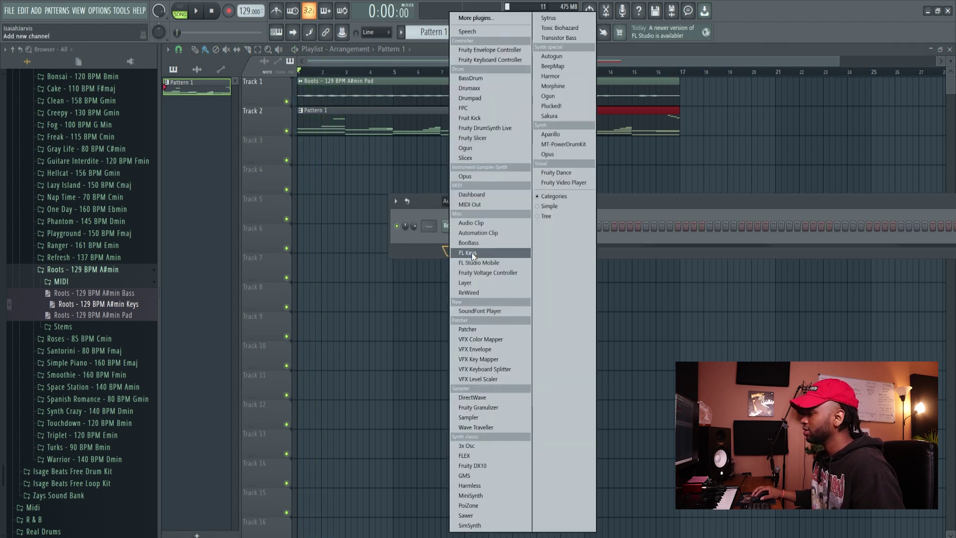
{"action": "left_click", "coordinate": [474, 455]}
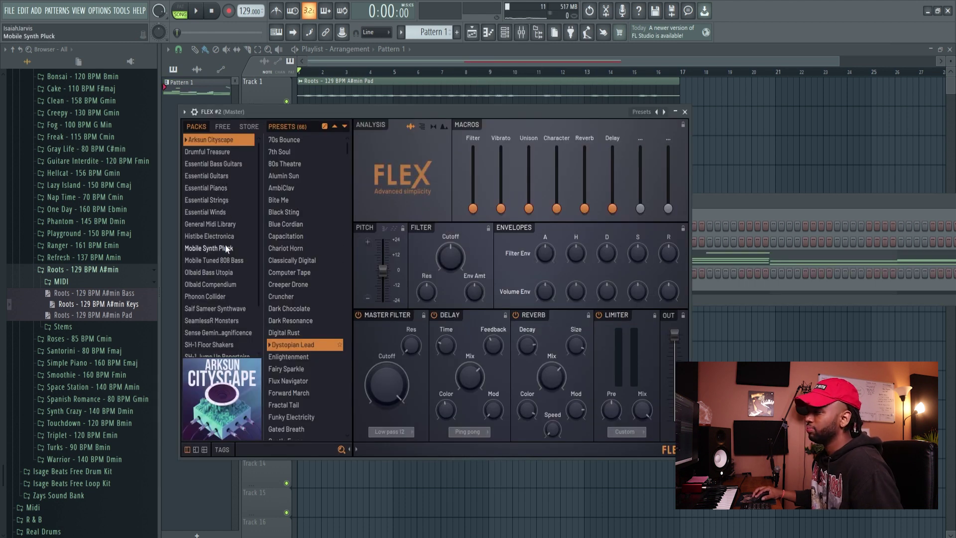
{"action": "left_click", "coordinate": [226, 223]}
{"action": "left_click", "coordinate": [220, 271]}
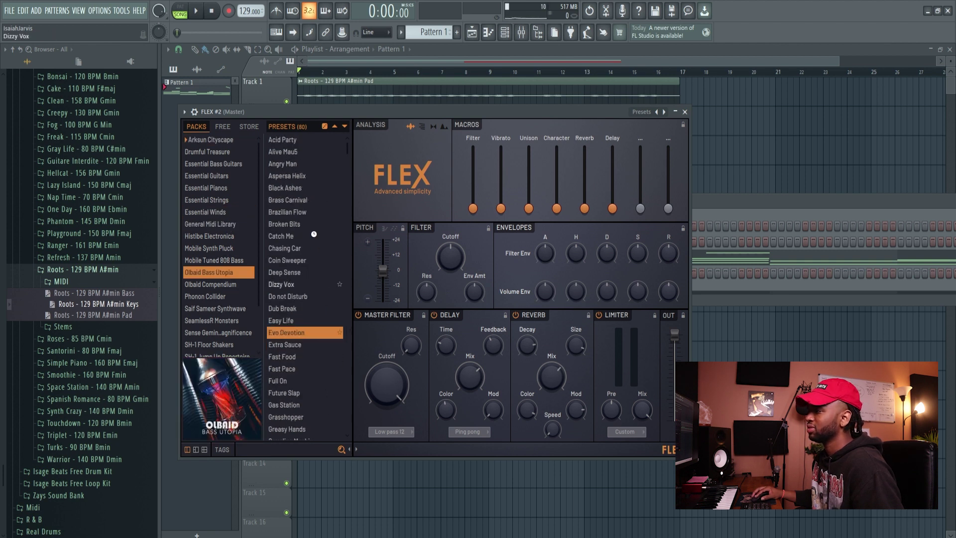
{"action": "left_click", "coordinate": [306, 209]}
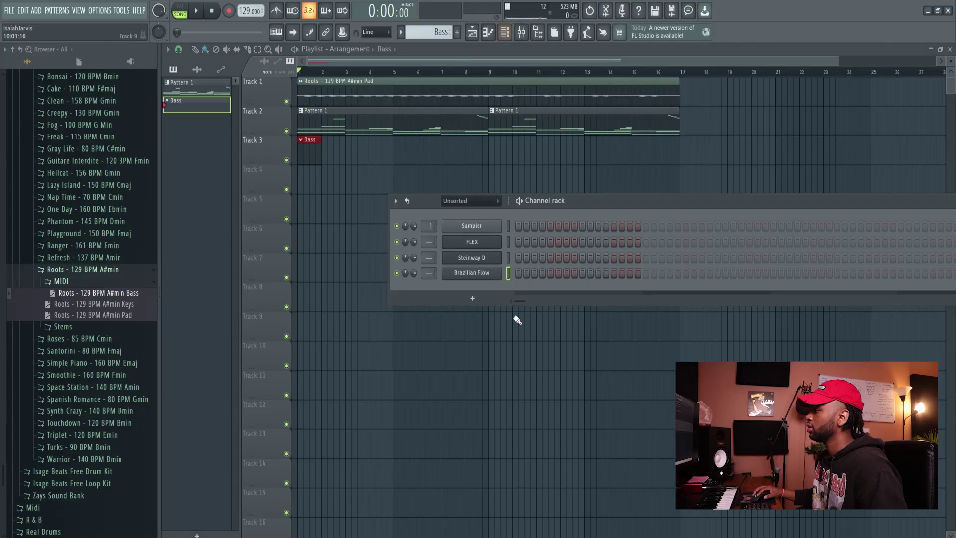
- Load the Roots - 129 BPM A#min Bass MIDI onto the Brazilian Flow channel and place the Bass pattern twice in a row on Track 3
{"action": "left_click_drag", "start_coordinate": [122, 297], "coordinate": [486, 272]}
{"action": "left_click", "coordinate": [477, 273]}
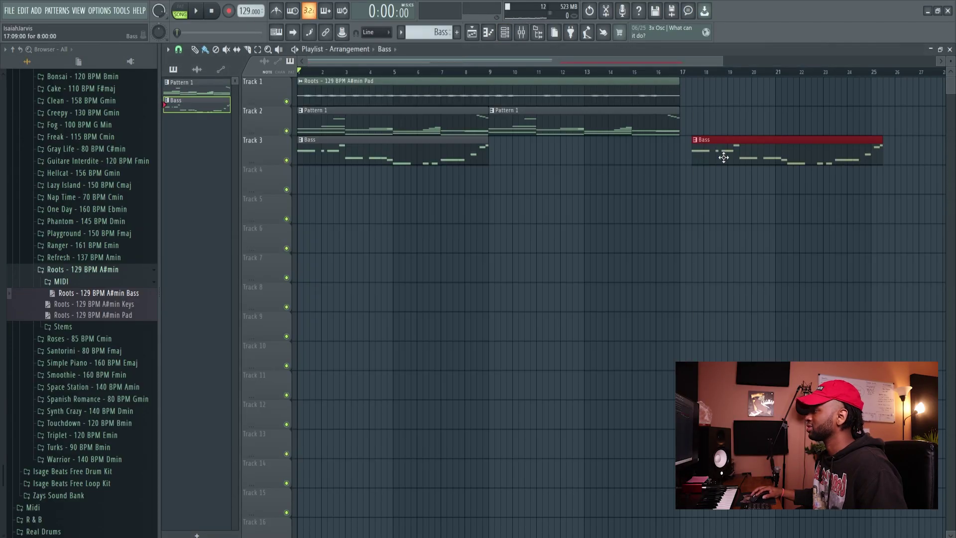
{"action": "left_click_drag", "start_coordinate": [724, 157], "coordinate": [520, 185]}
{"action": "key", "text": "space"}
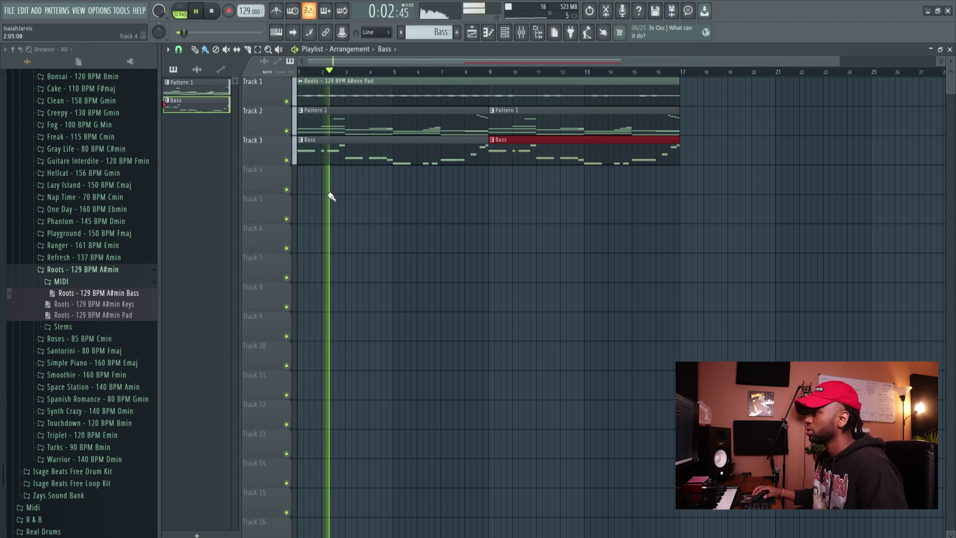
- Open the Bass pattern's Brazilian Flow notes in the piano roll and review them during playback
{"action": "double_click", "coordinate": [383, 164]}
{"action": "scroll", "coordinate": [396, 154], "scroll_direction": "down", "scroll_amount": 3}
{"action": "right_click", "coordinate": [385, 156], "text": "ctrl"}
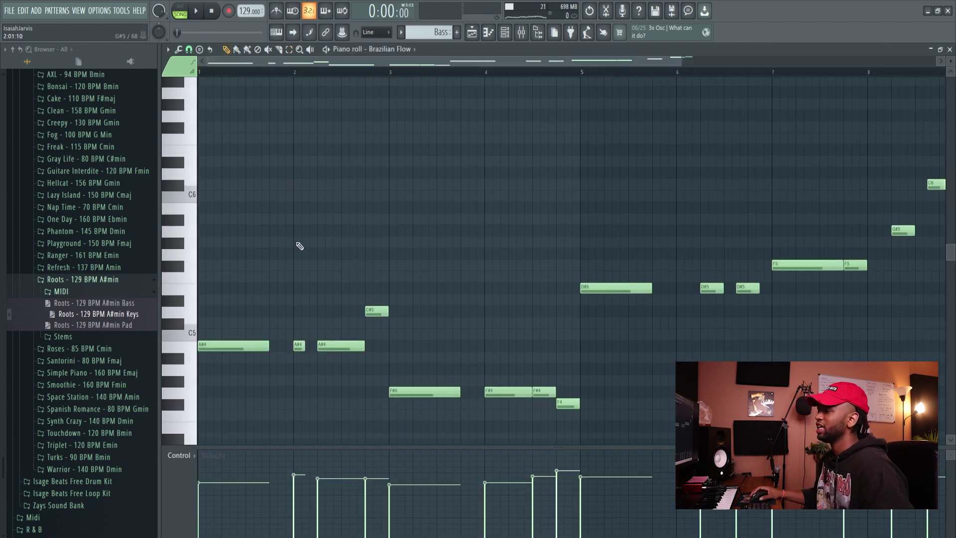
{"action": "scroll", "coordinate": [299, 245], "scroll_direction": "down", "scroll_amount": 3}
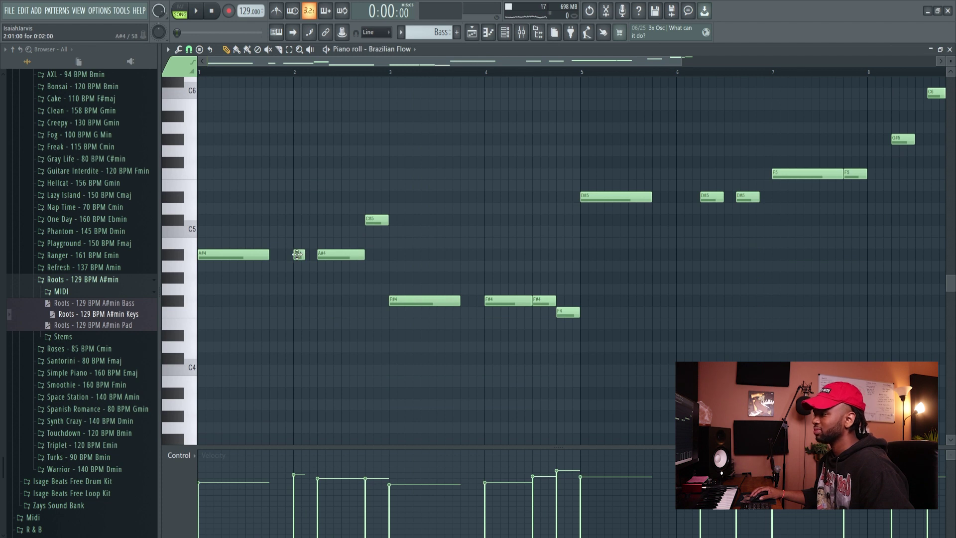
- Shorten the first A#4 bass note, move the second A#4 earlier into bar 1 and add another A#4 between them
{"action": "key", "text": "space"}
{"action": "left_click_drag", "start_coordinate": [269, 255], "coordinate": [221, 256]}
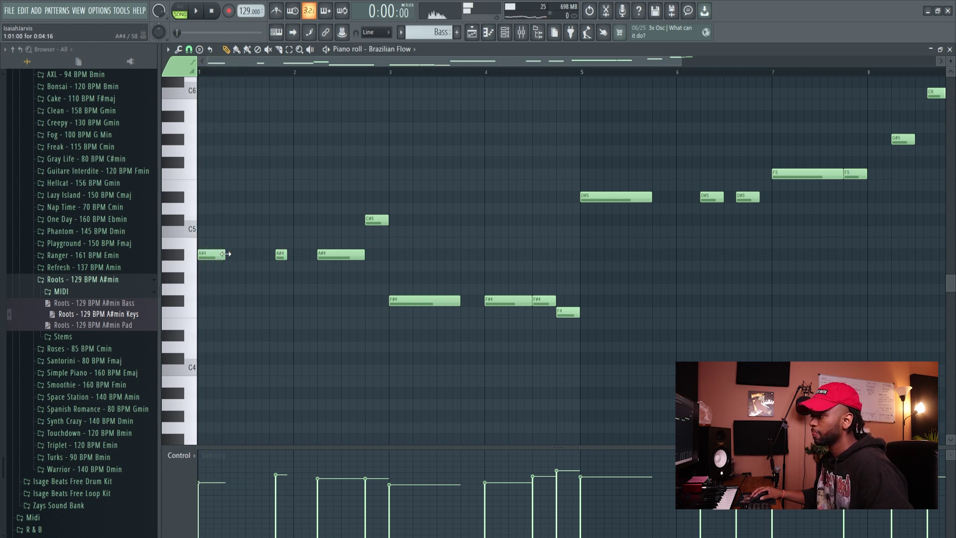
{"action": "left_click", "coordinate": [229, 256]}
{"action": "left_click_drag", "start_coordinate": [218, 254], "coordinate": [211, 255]}
{"action": "key", "text": "space"}
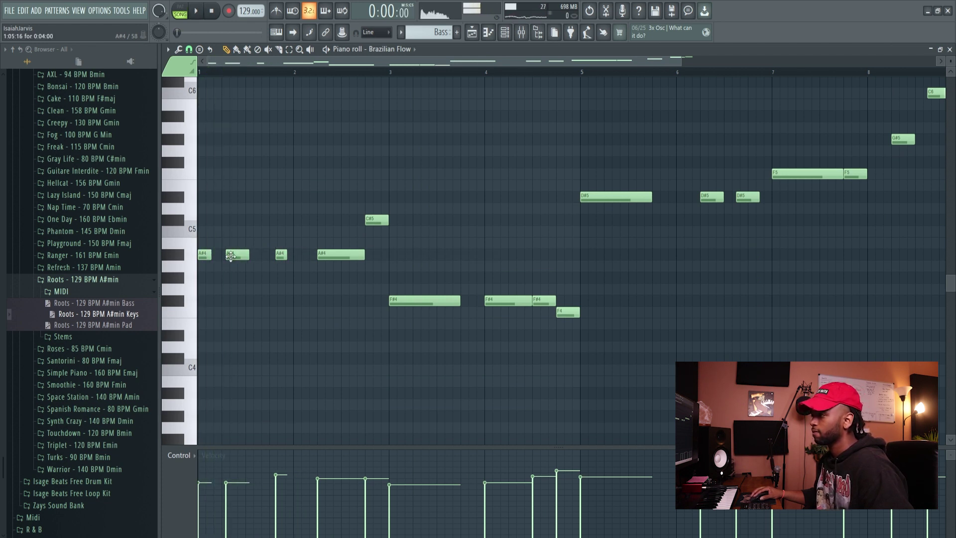
- Move the second A#4 bass note directly after the first and shift the third A#4 slightly earlier in bar 1
{"action": "key", "text": "space"}
{"action": "key", "text": "space"}
{"action": "key", "text": "space"}
{"action": "scroll", "coordinate": [342, 277], "scroll_direction": "up", "scroll_amount": 2}
{"action": "key", "text": "space"}
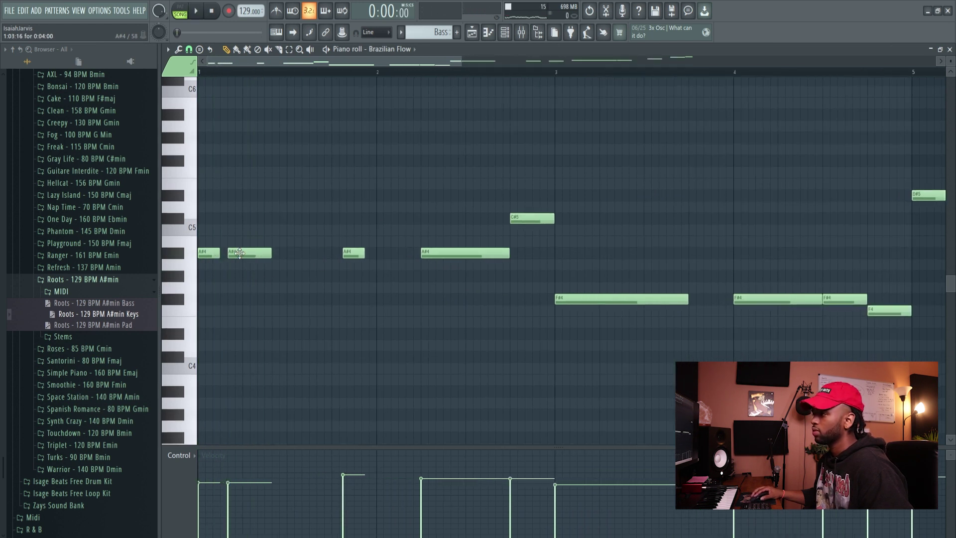
{"action": "key", "text": "space"}
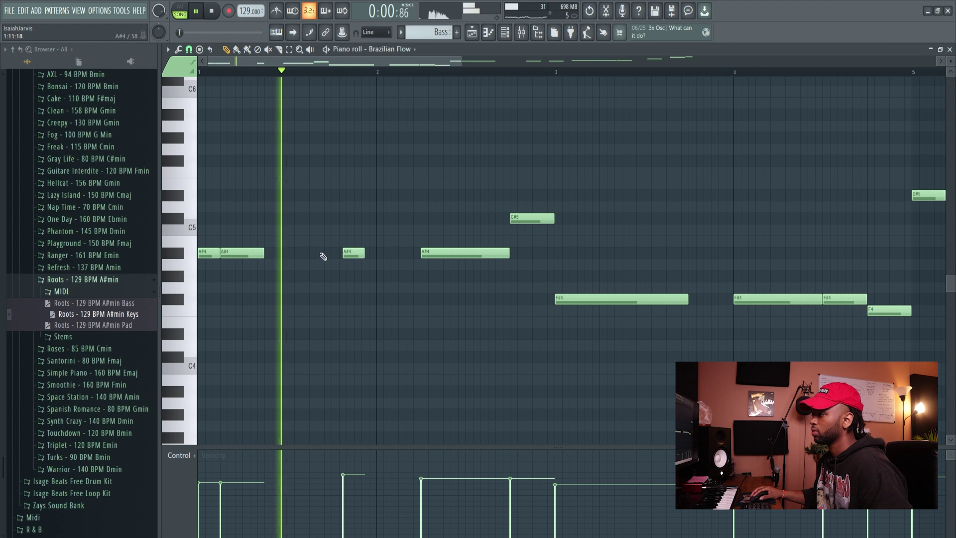
{"action": "left_click_drag", "start_coordinate": [352, 255], "coordinate": [346, 269]}
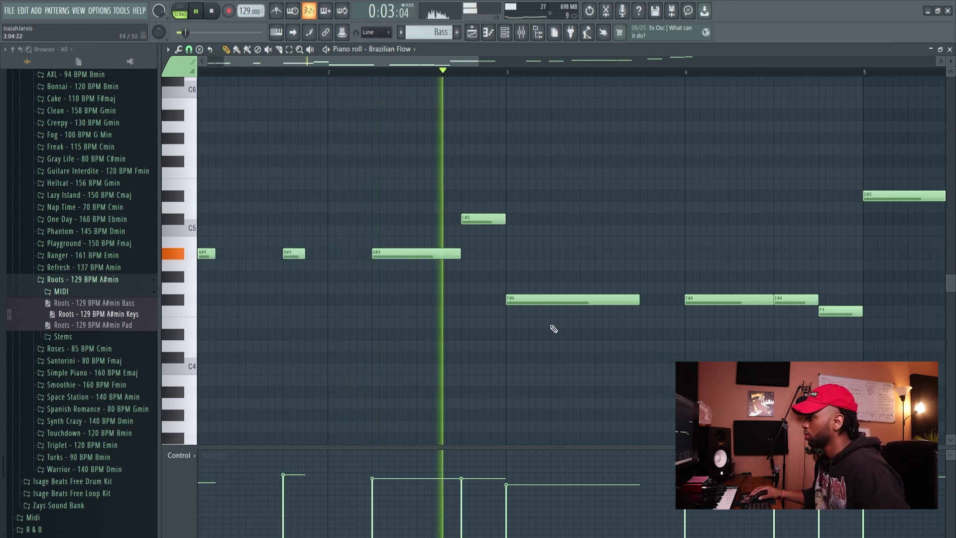
- Split the C#5 bass note before bar 3 into two equal short notes and shorten the long F#4 at bar 3
{"action": "key", "text": "space"}
{"action": "left_click_drag", "start_coordinate": [485, 225], "coordinate": [489, 217]}
{"action": "left_click", "coordinate": [491, 218]}
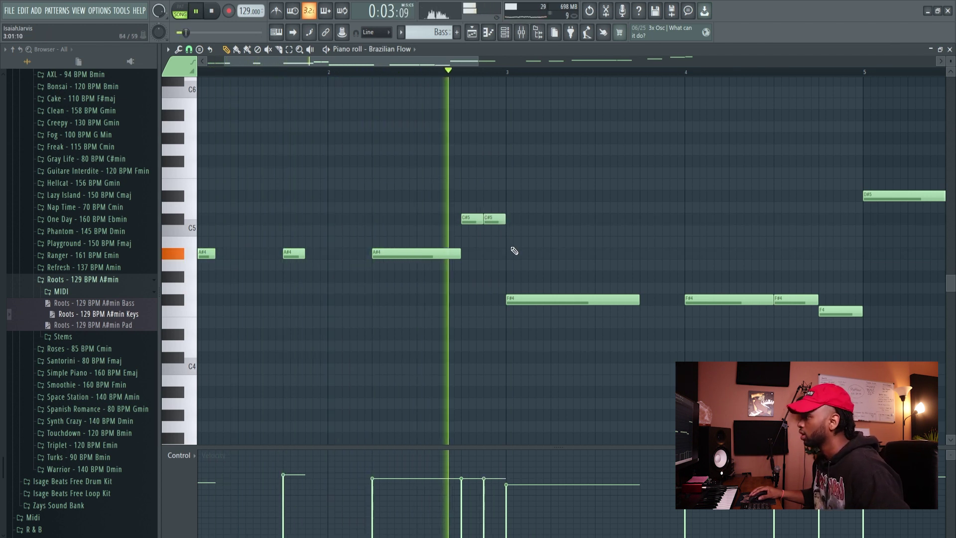
{"action": "scroll", "coordinate": [547, 288], "scroll_direction": "right", "scroll_amount": 1}
{"action": "key", "text": "space"}
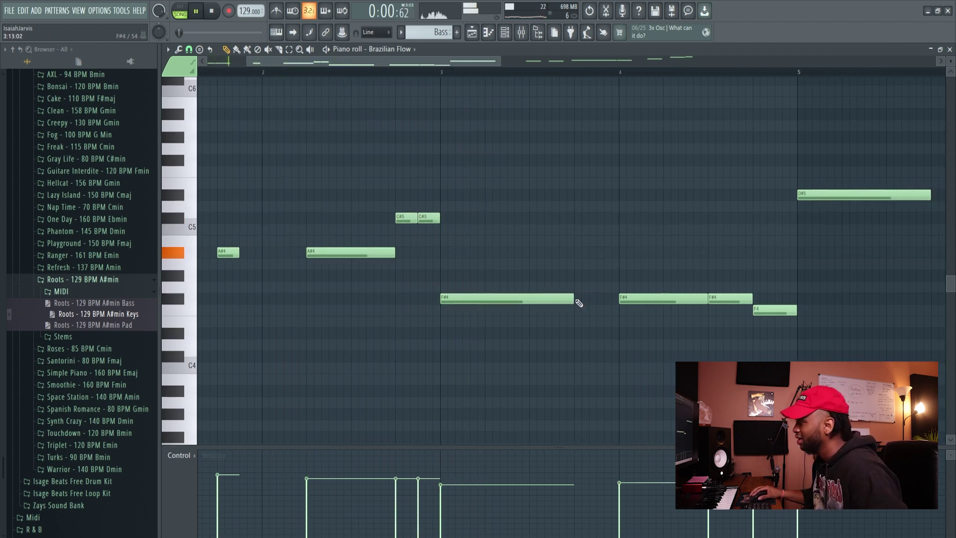
{"action": "left_click_drag", "start_coordinate": [508, 300], "coordinate": [484, 300]}
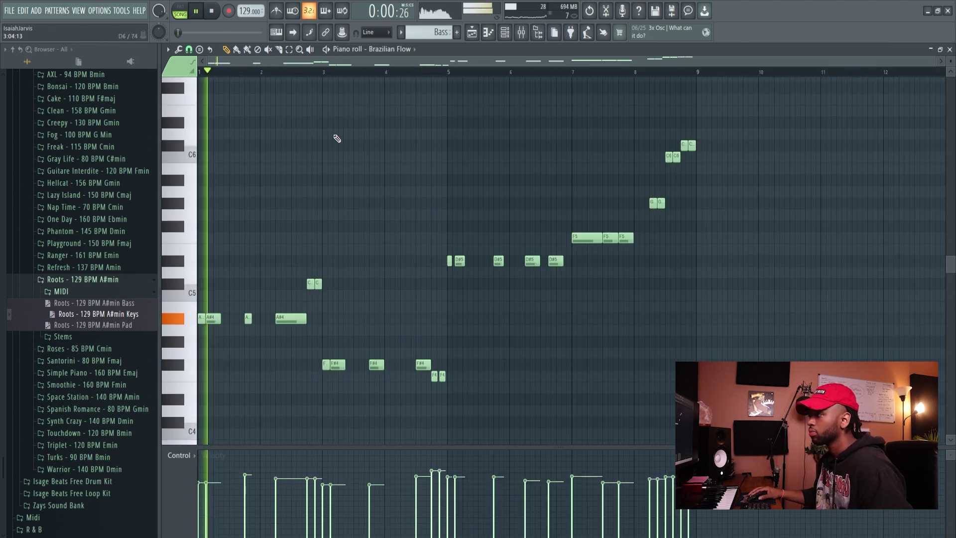
- Select all Brazilian Flow notes from bar 5 to the end and transpose them down one octave
{"action": "left_click", "coordinate": [288, 49]}
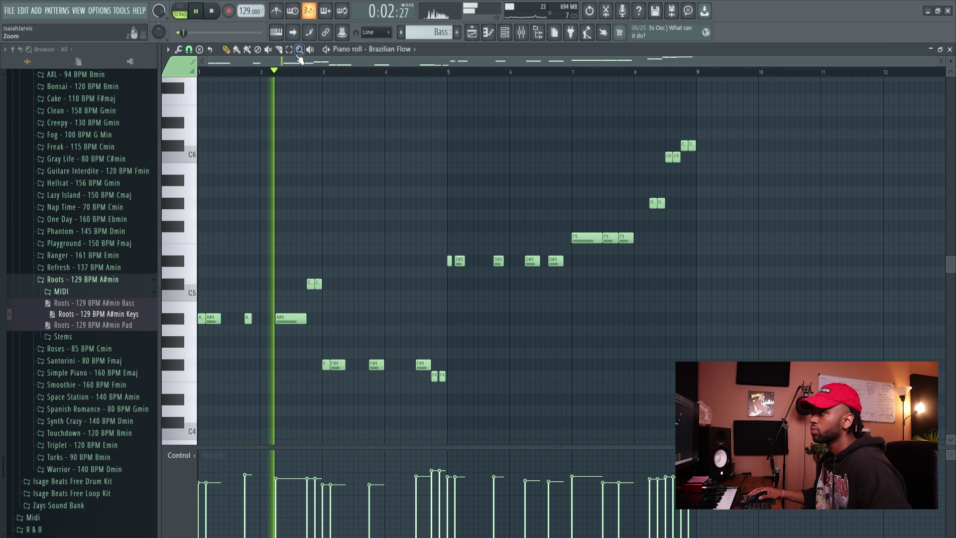
{"action": "left_click_drag", "start_coordinate": [861, 333], "coordinate": [416, 119]}
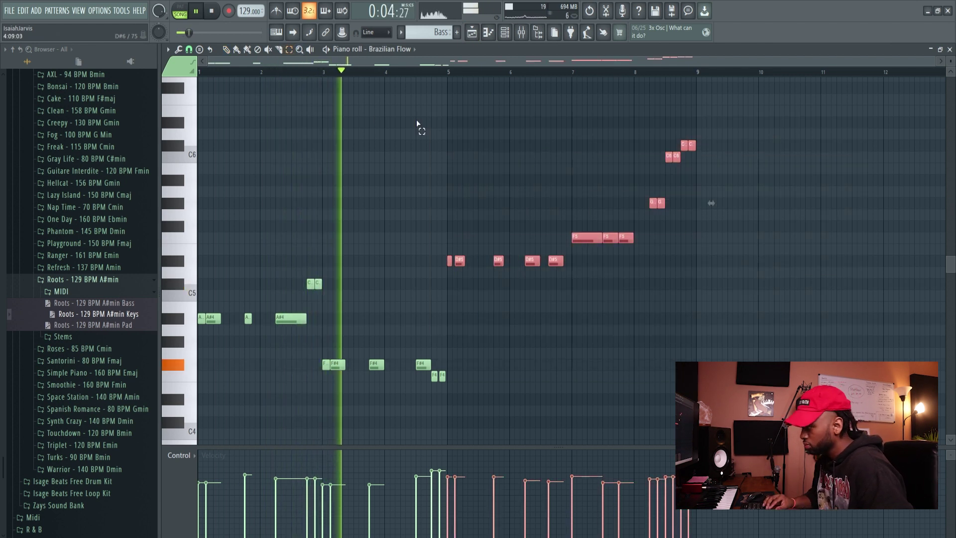
{"action": "key", "text": "ctrl+Down"}
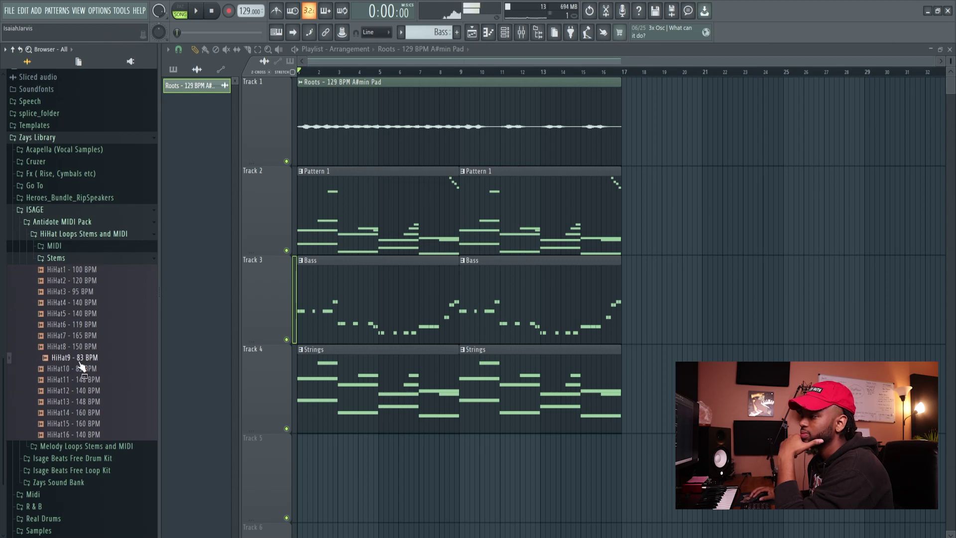
- Add the HiHat10 - 83 BPM loop to Track 5, time-stretched to 8 bars with the Stretch mode
{"action": "left_click_drag", "start_coordinate": [81, 376], "coordinate": [349, 478]}
{"action": "double_click", "coordinate": [378, 438]}
{"action": "left_click_drag", "start_coordinate": [402, 204], "coordinate": [403, 185]}
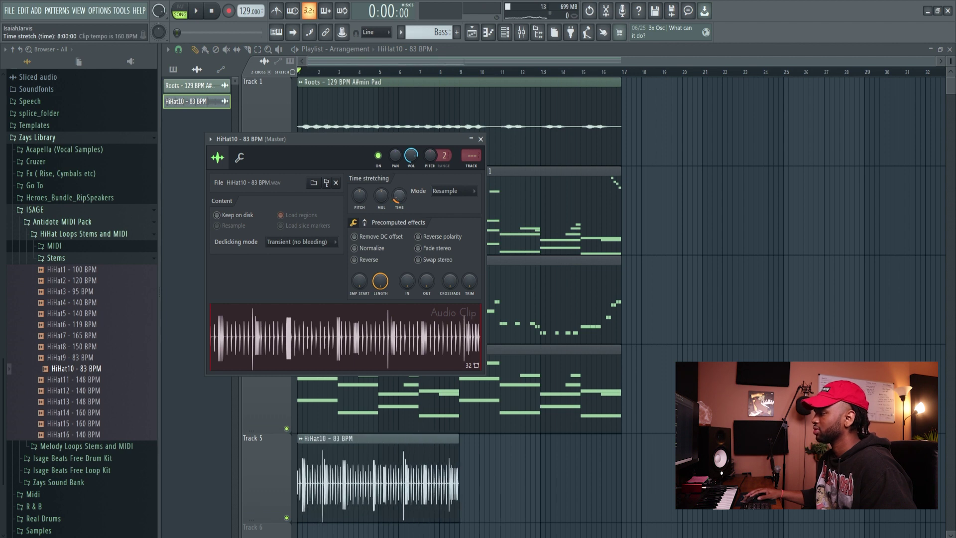
{"action": "left_click", "coordinate": [449, 191]}
{"action": "left_click", "coordinate": [454, 220]}
- Place a second HiHat10 - 83 BPM clip right after the first on Track 5, at bar 9, and play the arrangement
{"action": "left_click", "coordinate": [465, 451]}
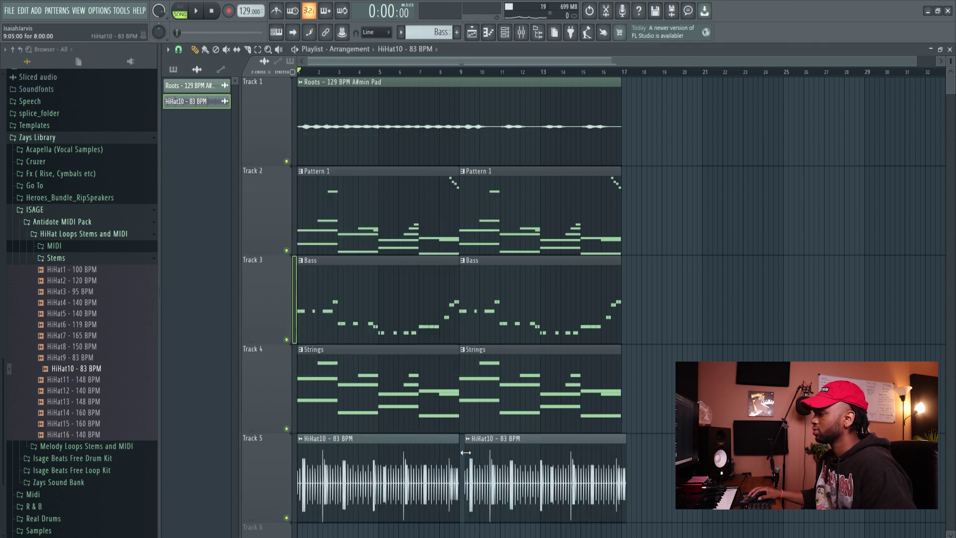
{"action": "key", "text": "space"}
{"action": "scroll", "coordinate": [675, 409], "scroll_direction": "up", "scroll_amount": 3}
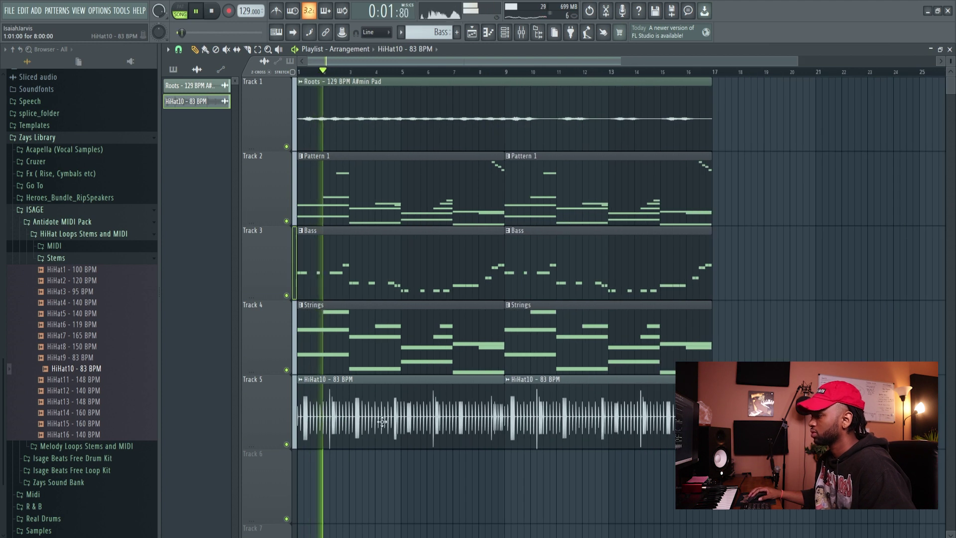
- Recheck the HiHat10 clip's time-stretching mode, keep it on Stretch and listen to the loop with the arrangement
{"action": "double_click", "coordinate": [351, 416]}
{"action": "left_click", "coordinate": [440, 194]}
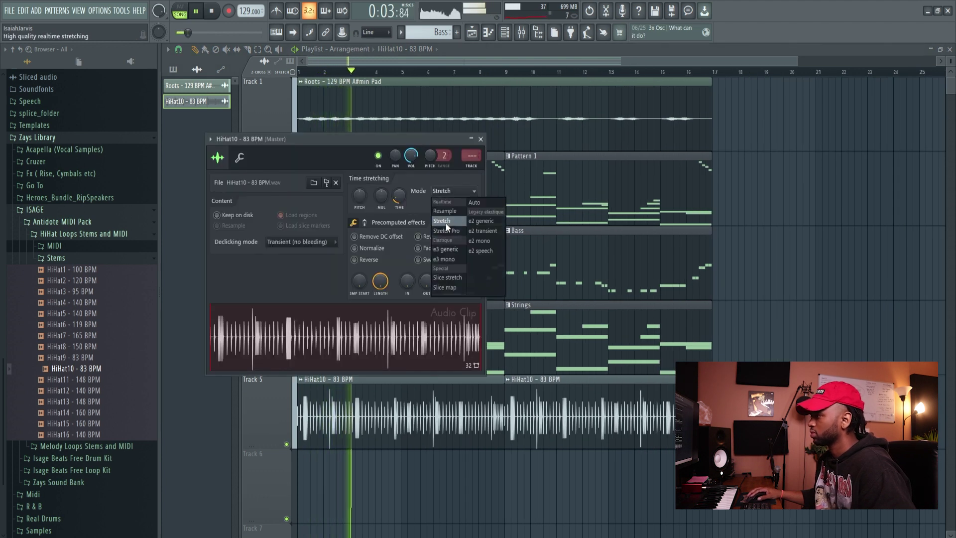
{"action": "left_click", "coordinate": [447, 225]}
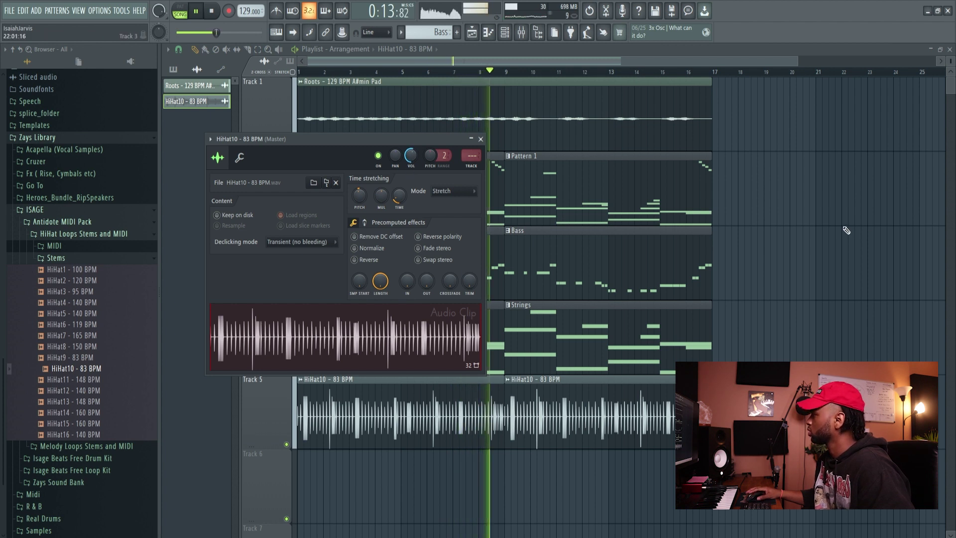
{"action": "key", "text": "Escape"}
{"action": "scroll", "coordinate": [846, 230], "scroll_direction": "down", "scroll_amount": 1}
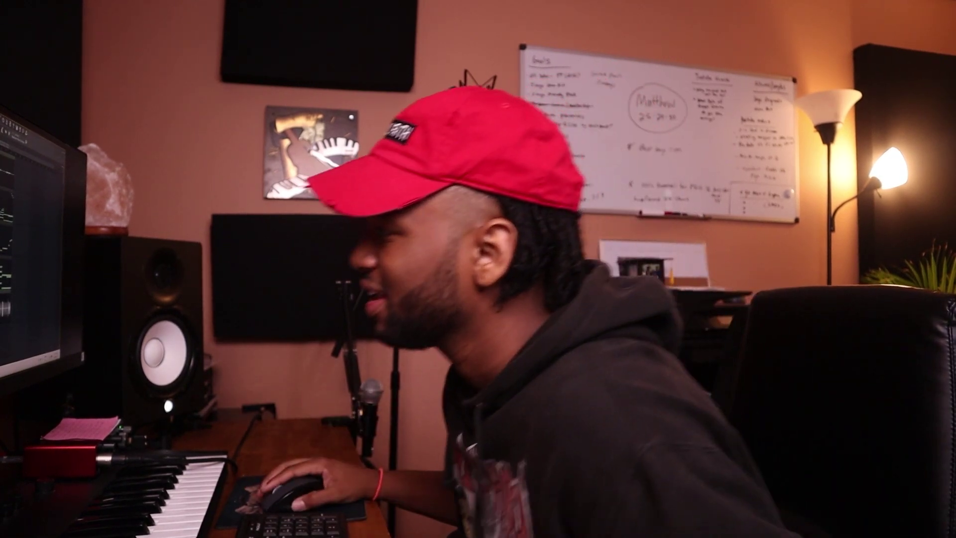
{"action": "left_click", "coordinate": [507, 34]}
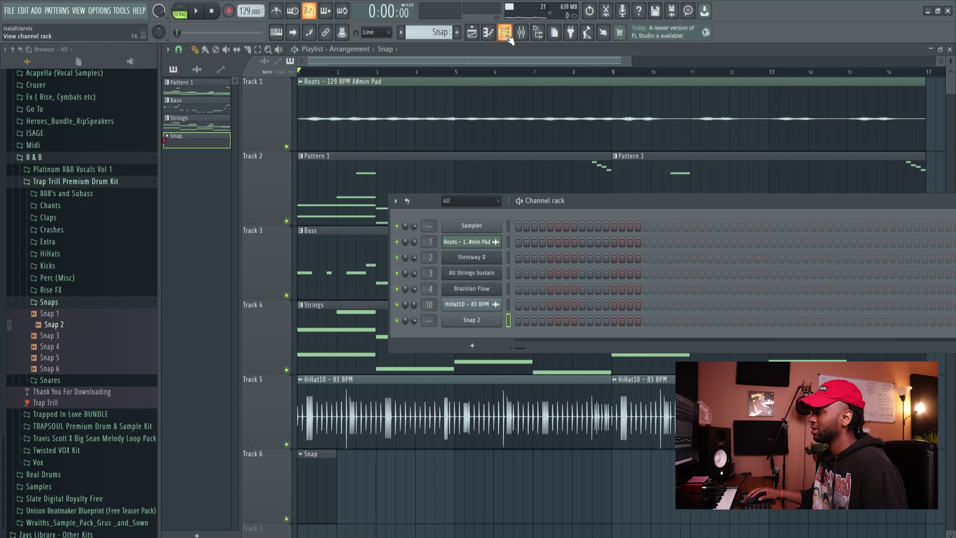
{"action": "left_click", "coordinate": [507, 35]}
{"action": "left_click", "coordinate": [507, 35]}
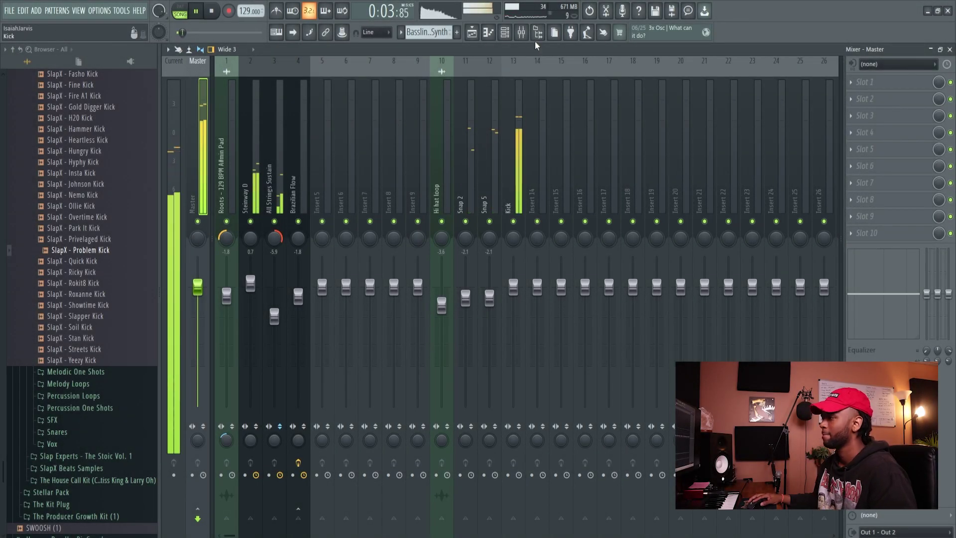
- Select the Deep channel and route it to mixer Insert 5
{"action": "left_click", "coordinate": [505, 33]}
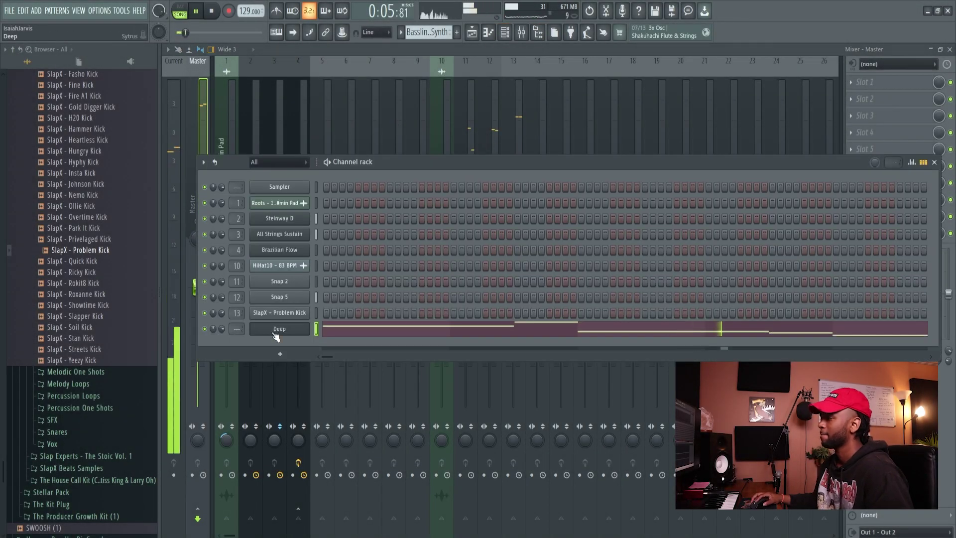
{"action": "left_click", "coordinate": [343, 124]}
{"action": "right_click", "coordinate": [329, 134]}
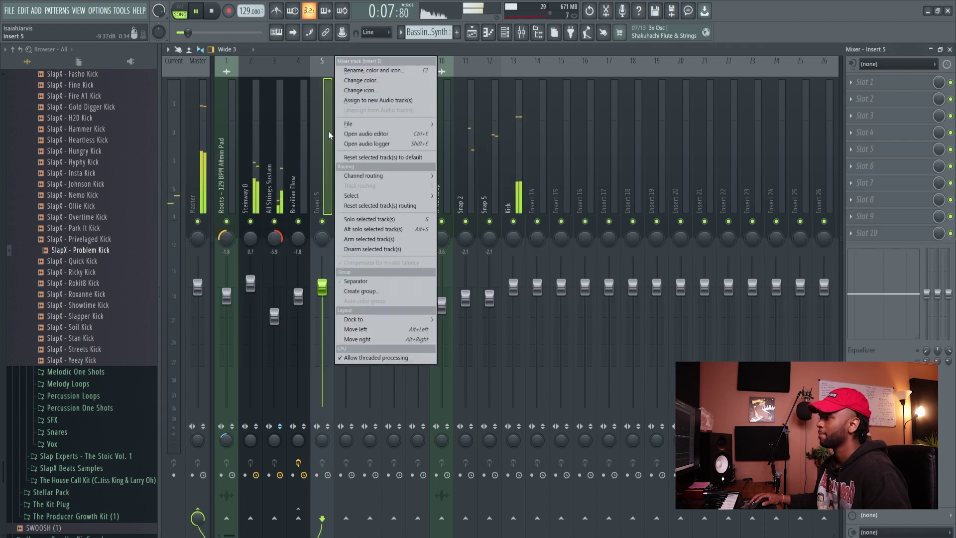
{"action": "left_click", "coordinate": [471, 175]}
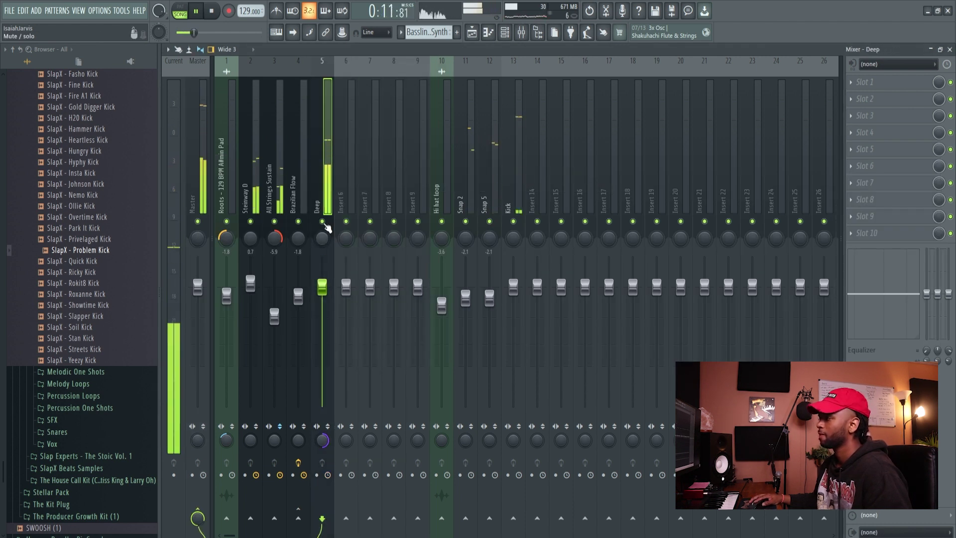
- Rename the Deep mixer track on insert 5 as Bassline
{"action": "right_click", "coordinate": [332, 58]}
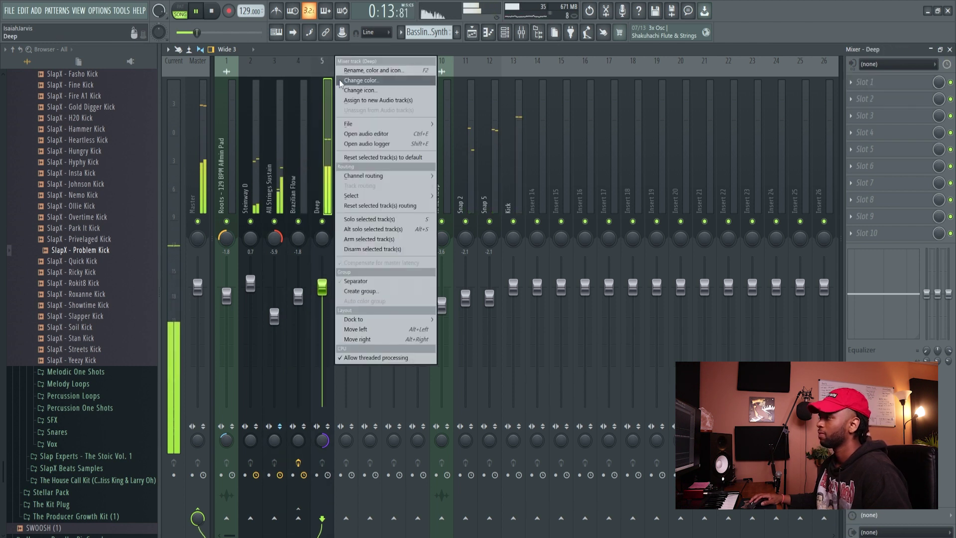
{"action": "left_click", "coordinate": [350, 71]}
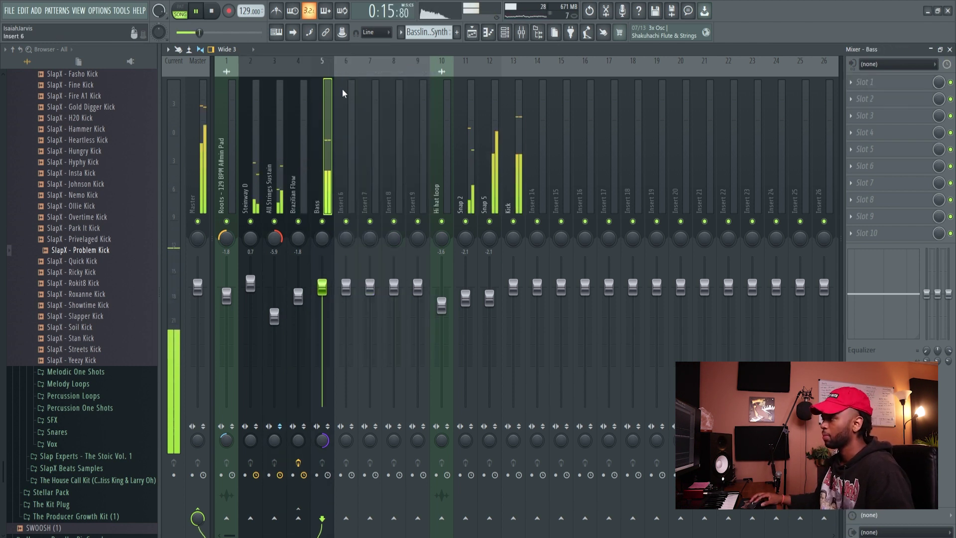
{"action": "left_click", "coordinate": [295, 162]}
{"action": "right_click", "coordinate": [319, 156]}
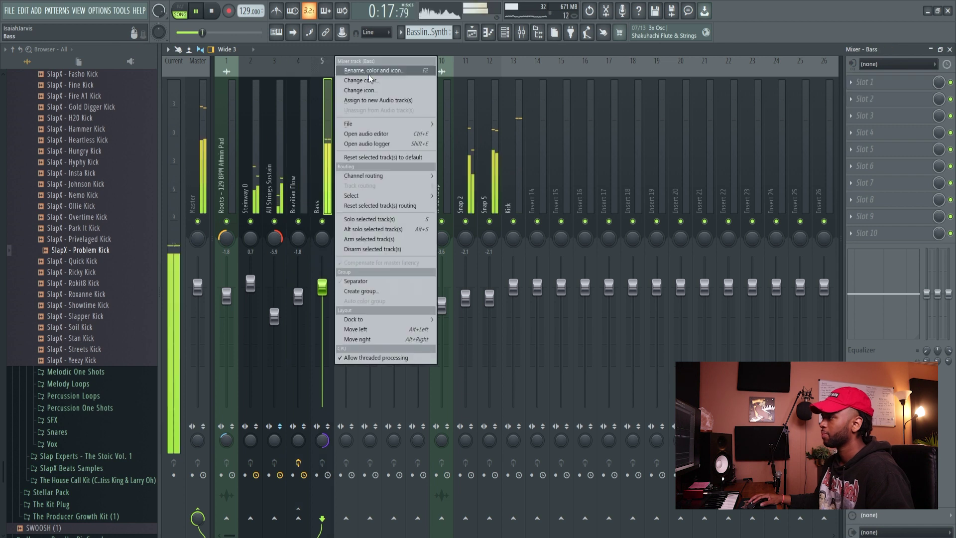
{"action": "left_click", "coordinate": [372, 72]}
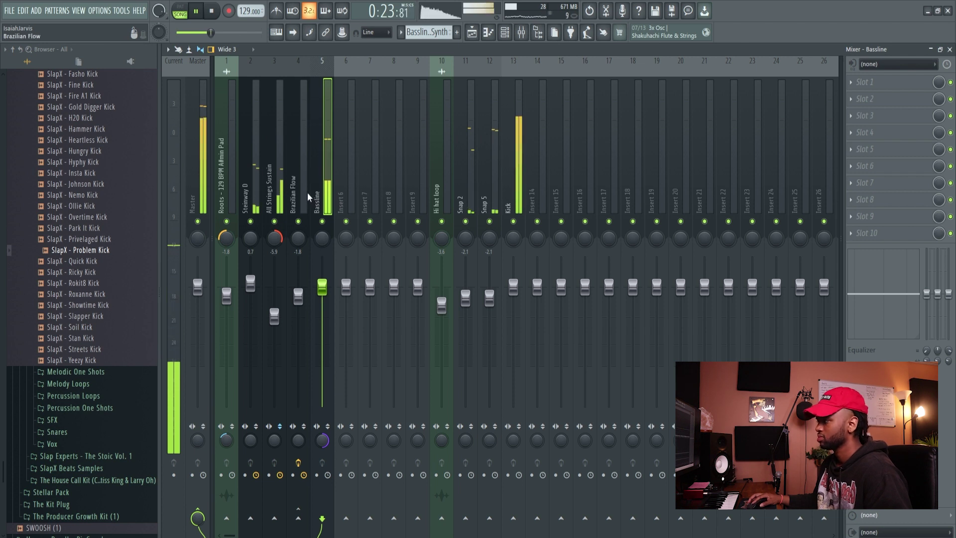
- Check the Deep channel's mixer routing in the channel rack and select the Brazilian Flow mixer track
{"action": "left_click", "coordinate": [504, 33]}
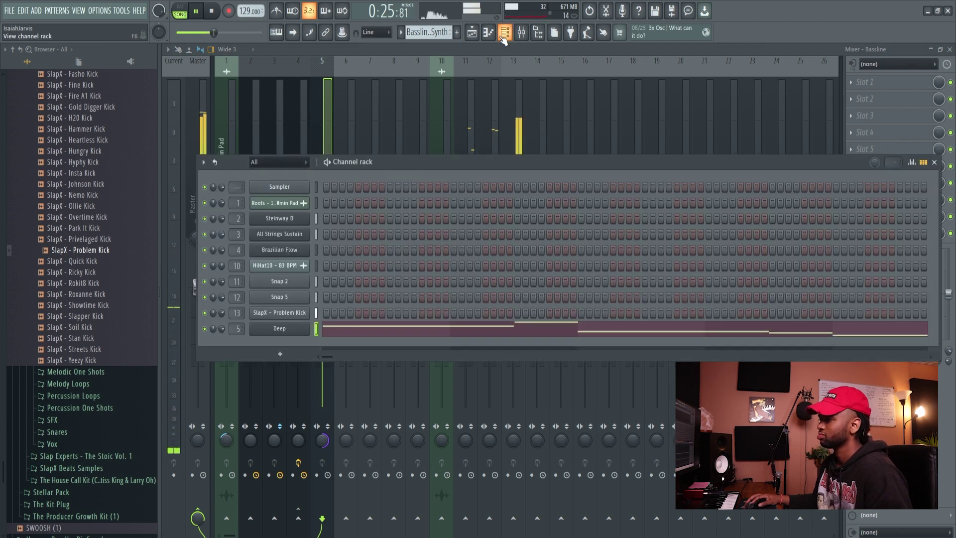
{"action": "left_click", "coordinate": [504, 33]}
{"action": "left_click", "coordinate": [300, 183]}
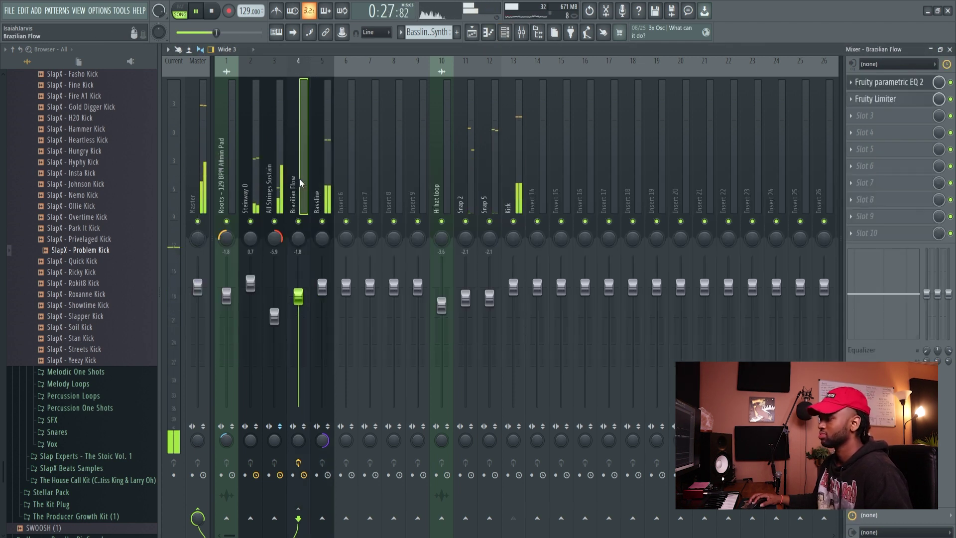